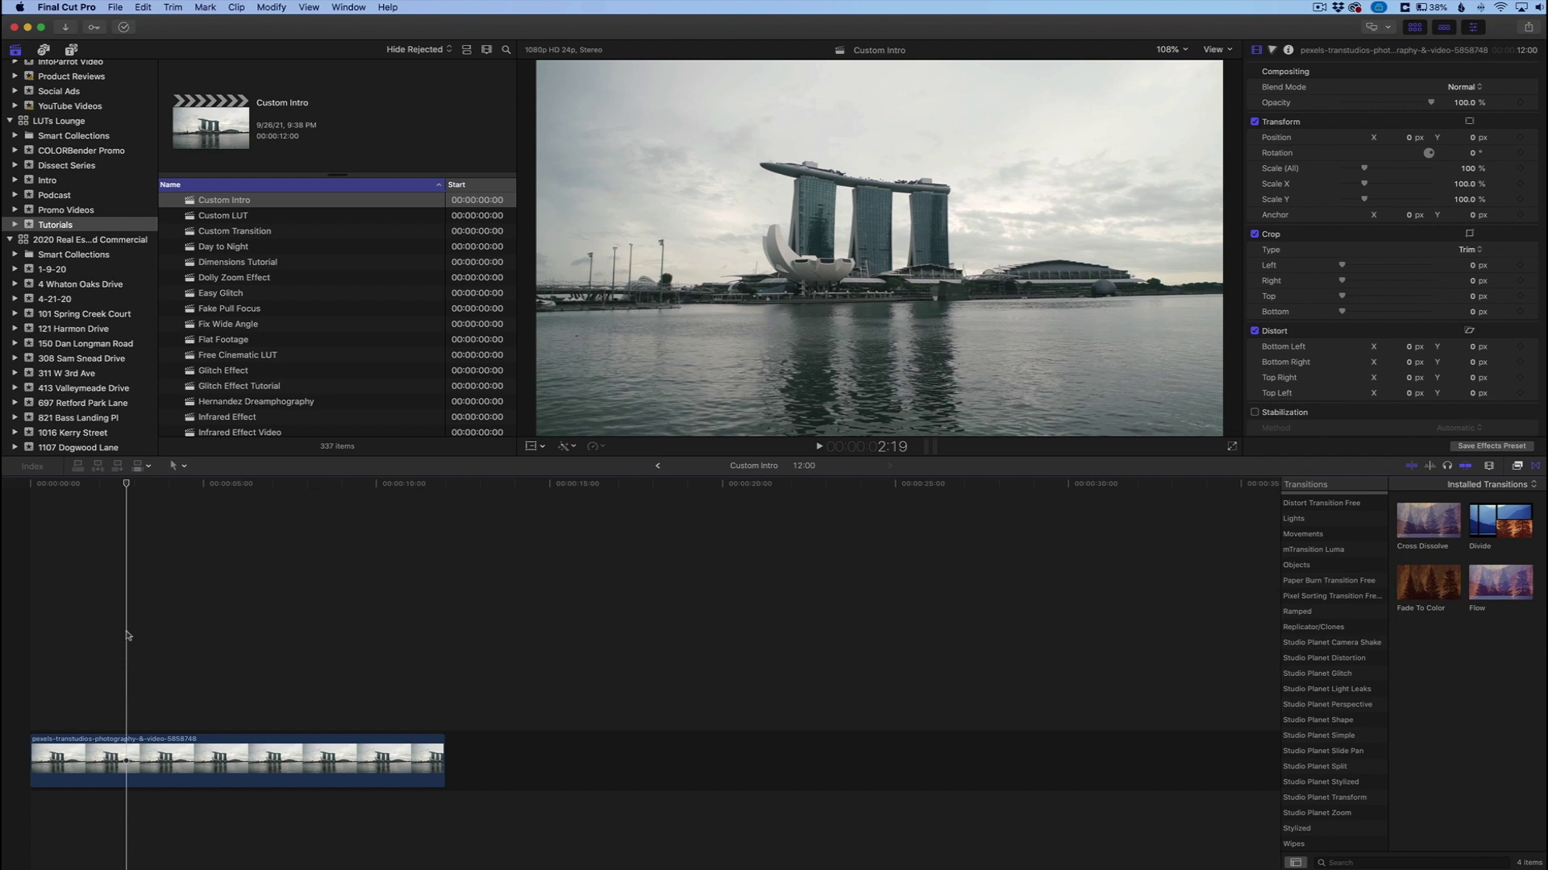
Connect a Basic Title above the skyline footage at about 3 seconds in.
click(106, 669)
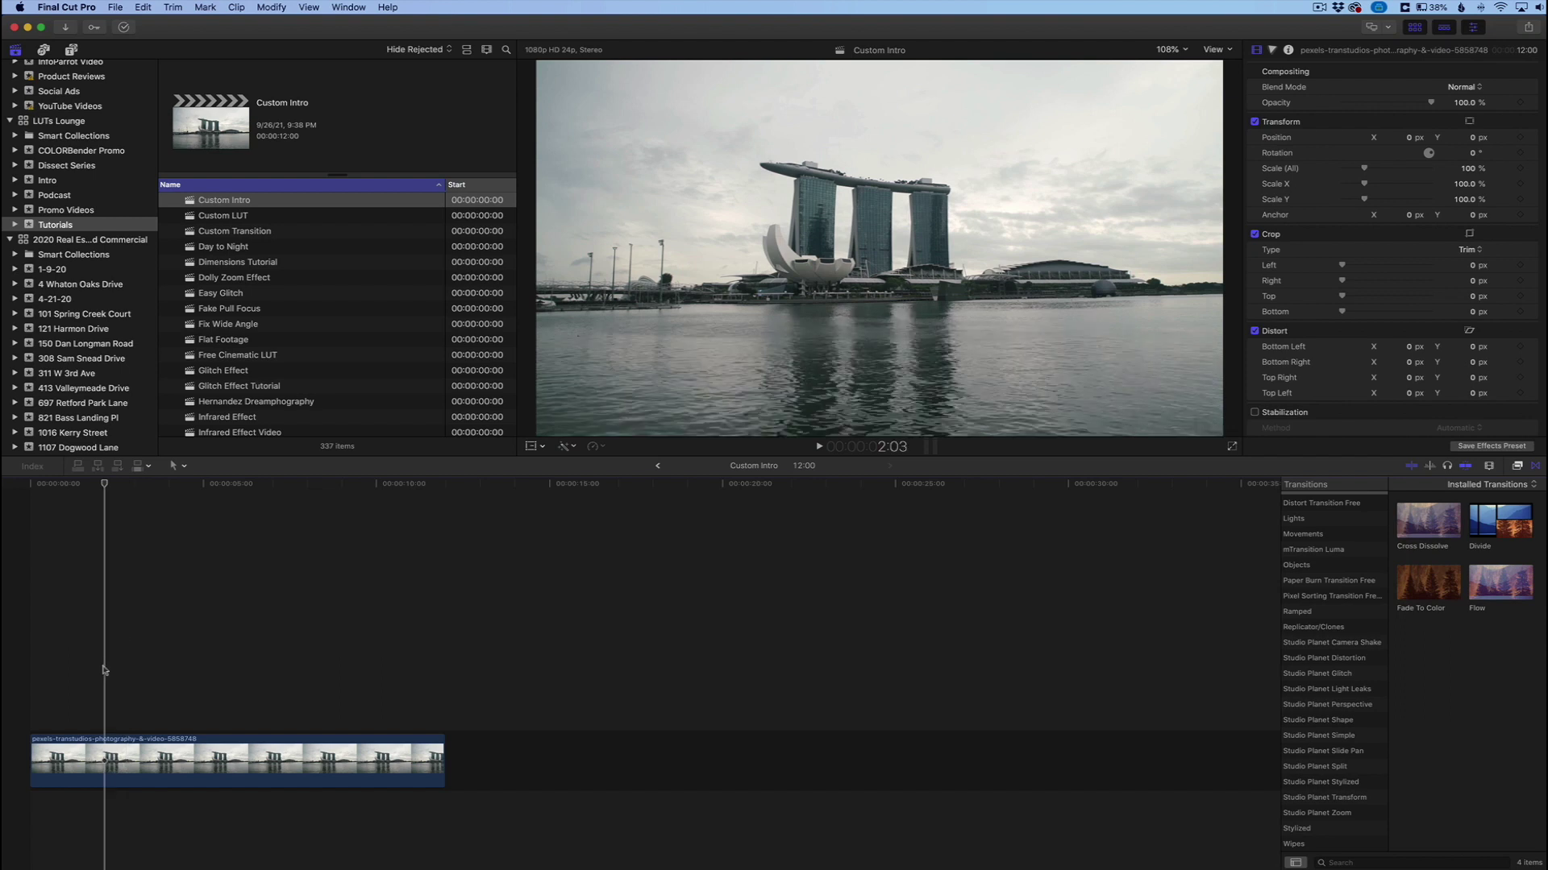
drag(103, 487, 138, 494)
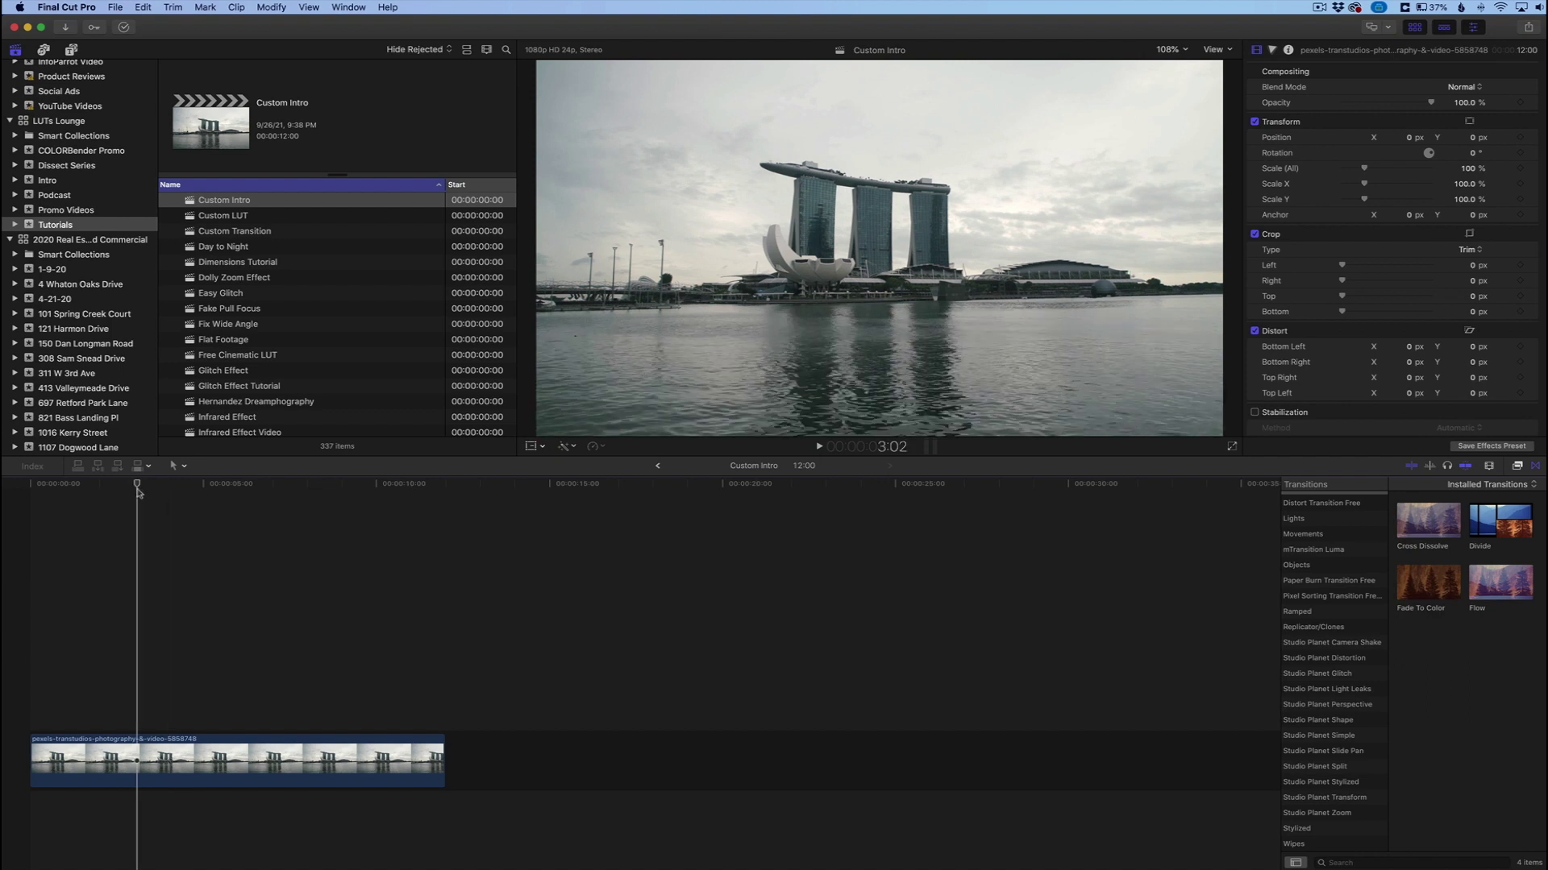
key(ctrl+t)
Trim the title to end with the footage and replace its text with 'MARINA BAY'.
click(309, 670)
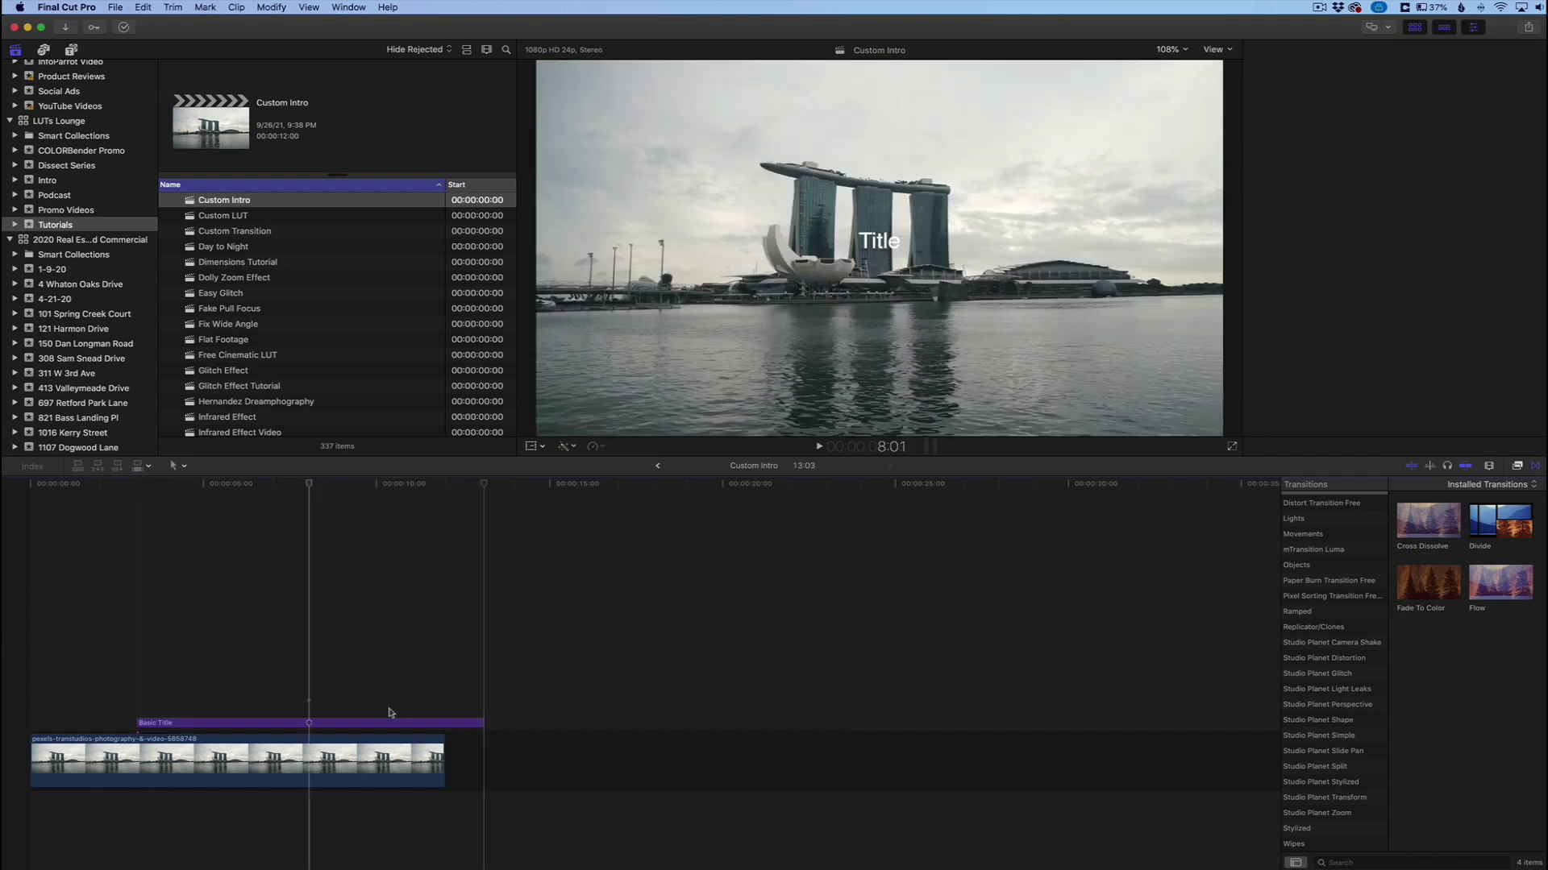
drag(482, 723, 445, 723)
click(259, 724)
double_click(262, 725)
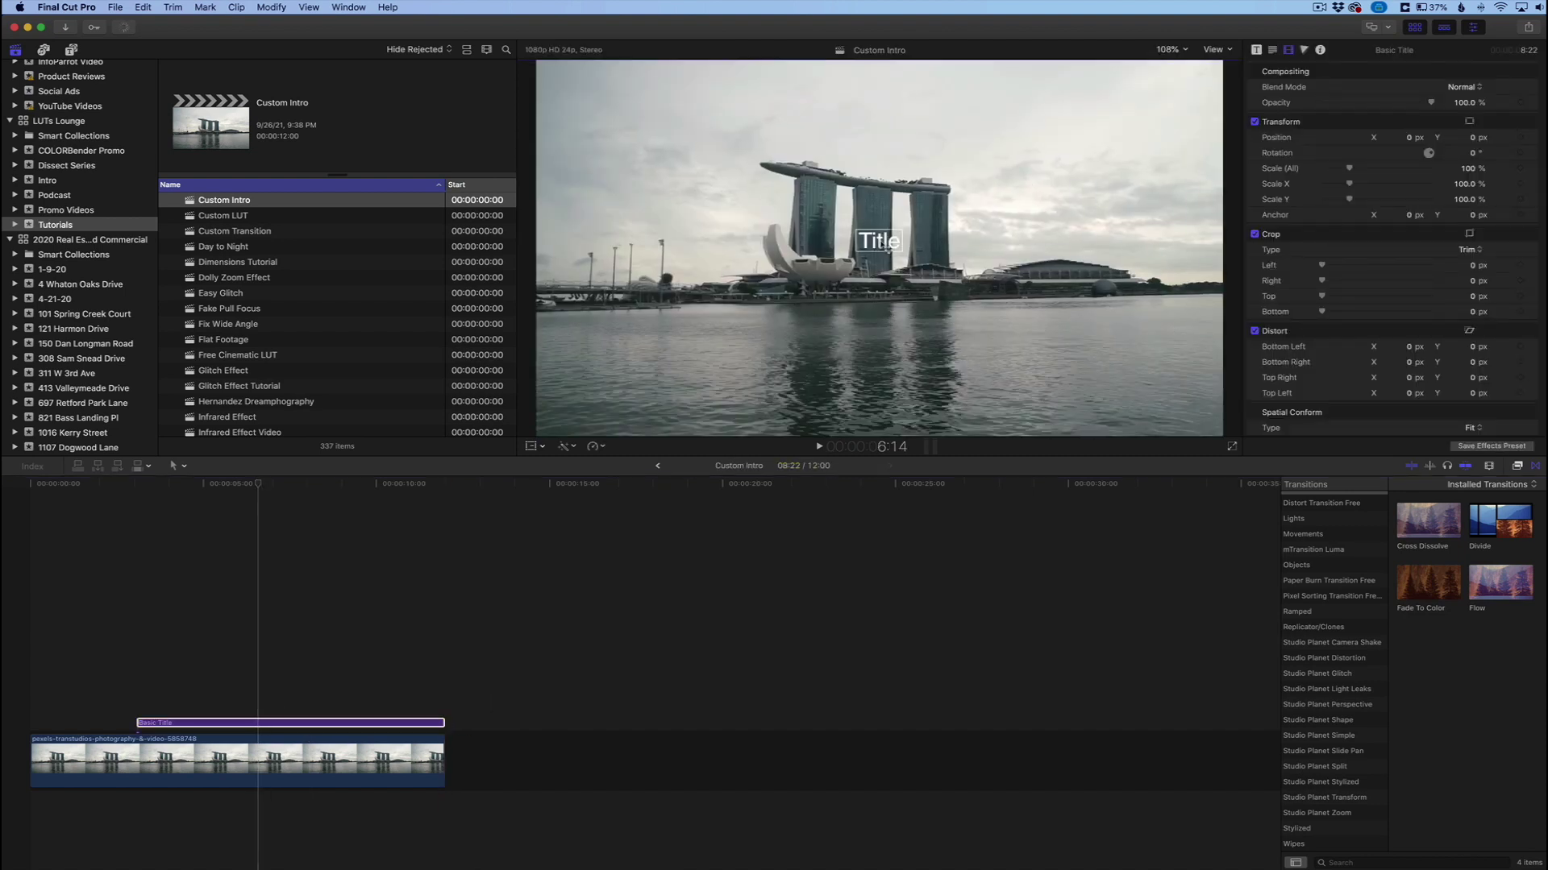
double_click(878, 244)
drag(878, 246, 903, 245)
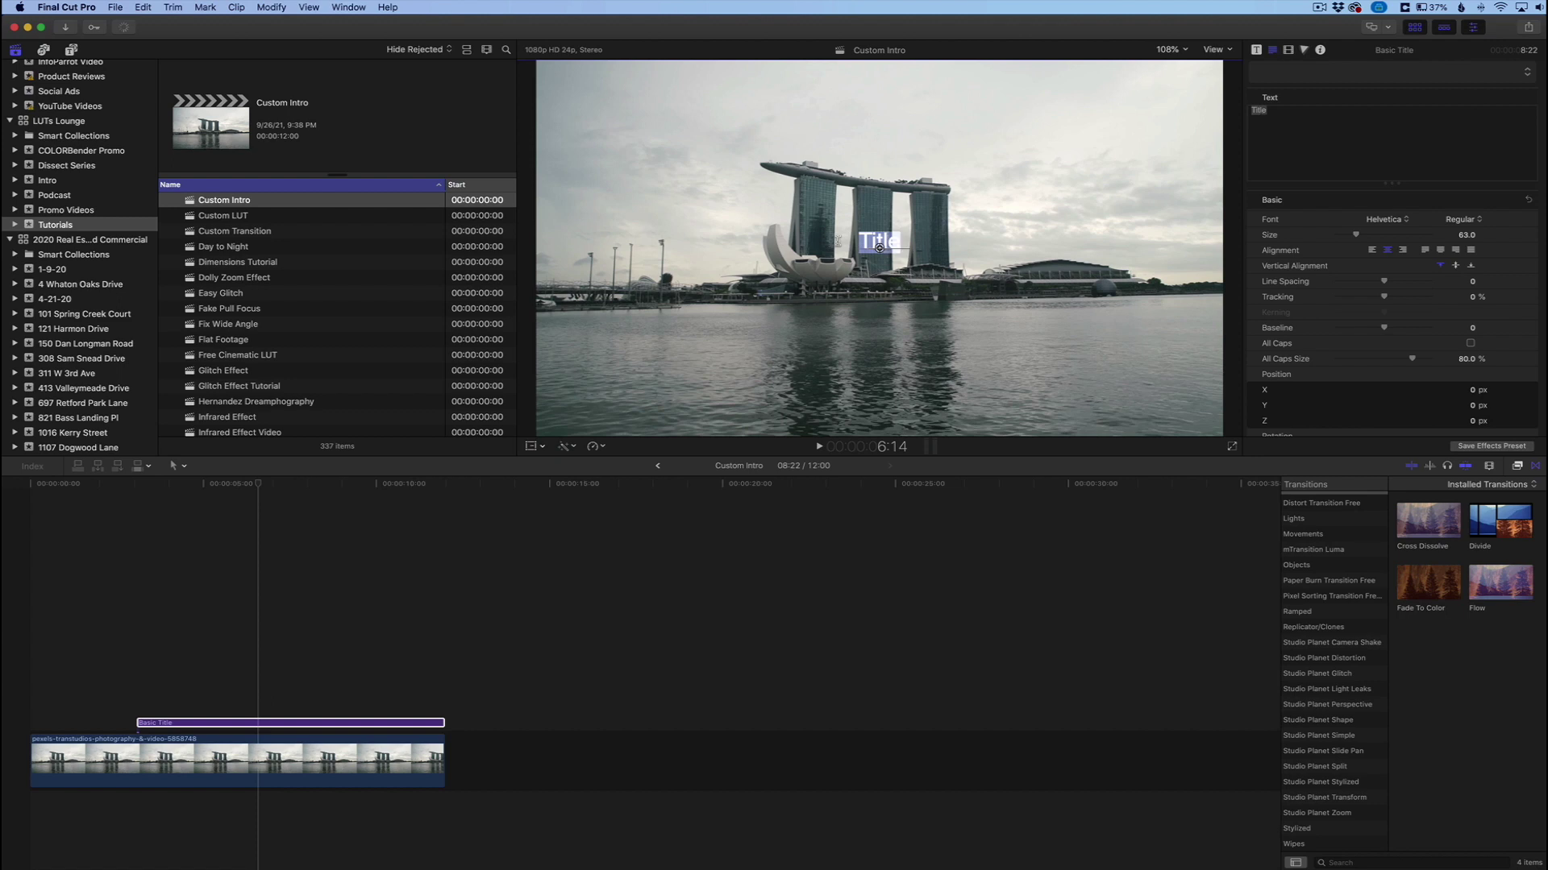
text(MARINA BAY)
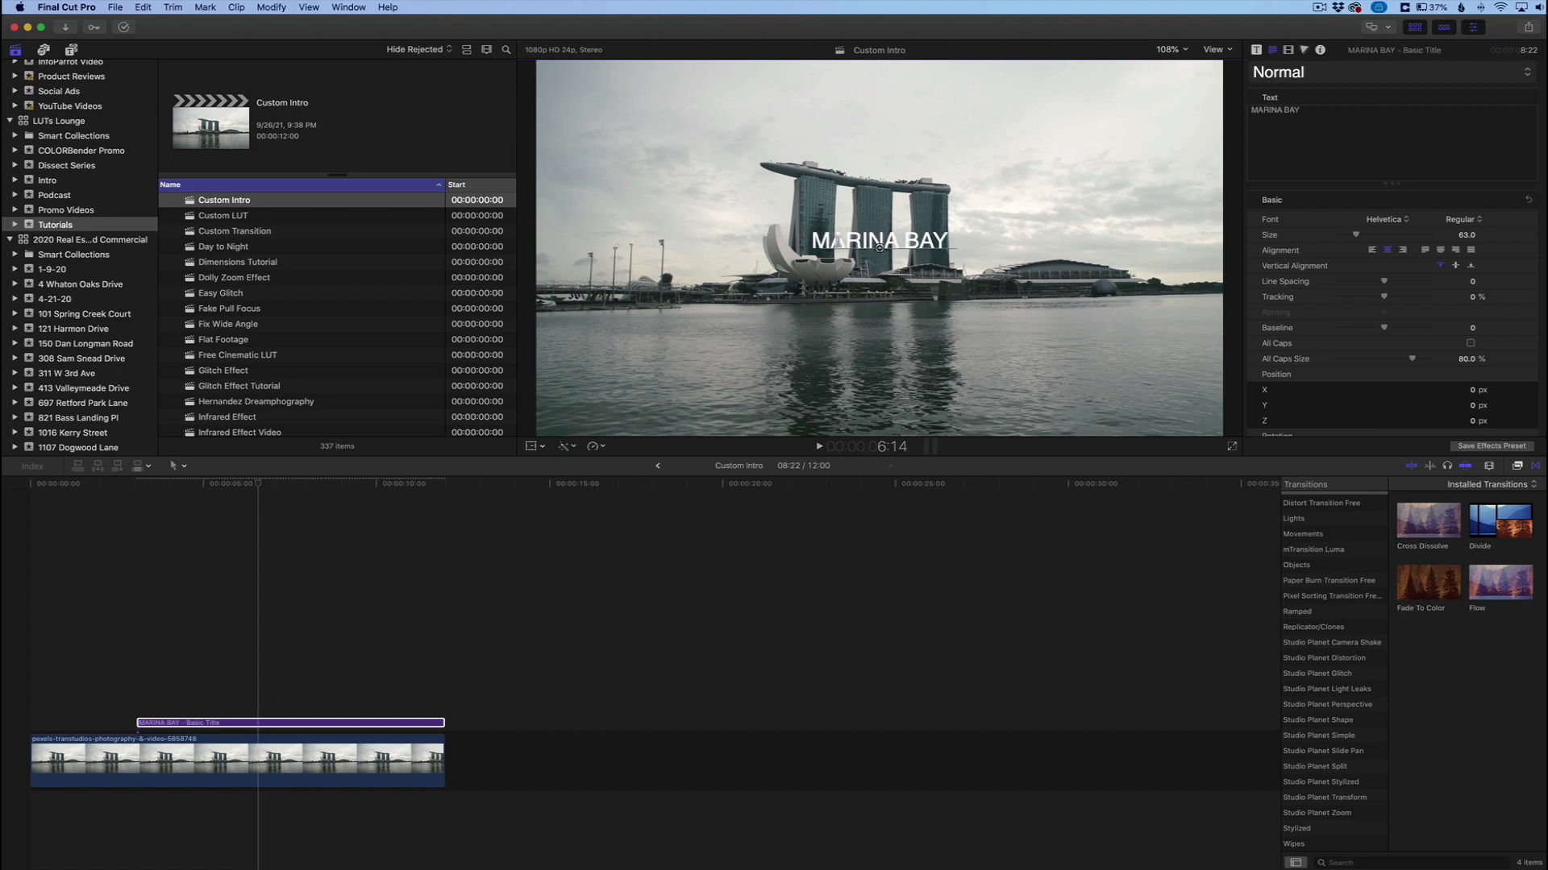
Set the title to size 228 in MADE Bruno and move it down over the water.
drag(808, 240, 953, 242)
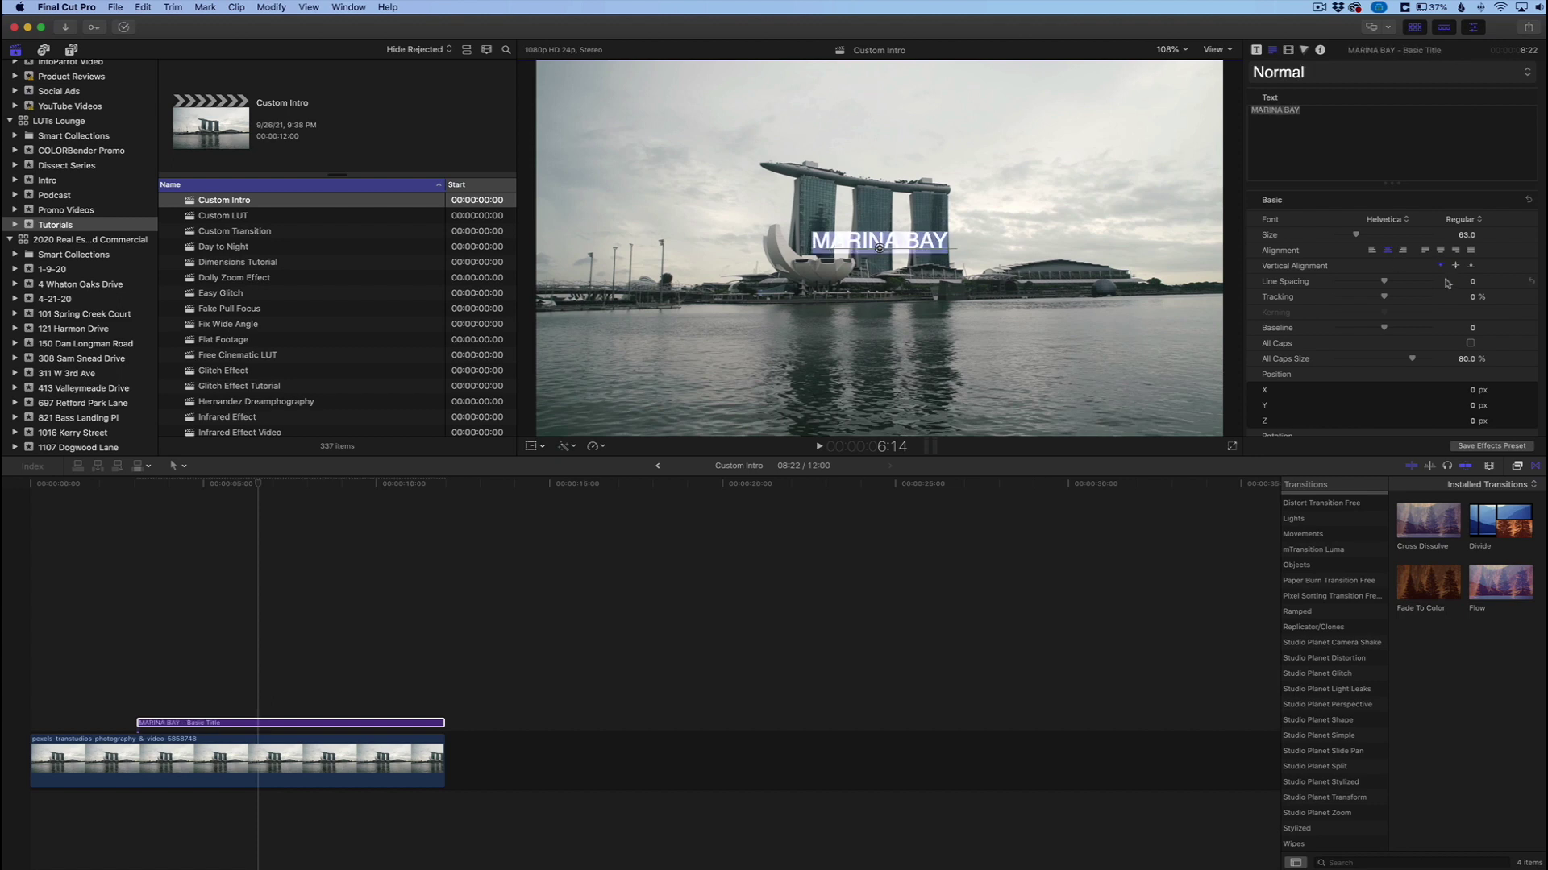
drag(1357, 236, 1410, 236)
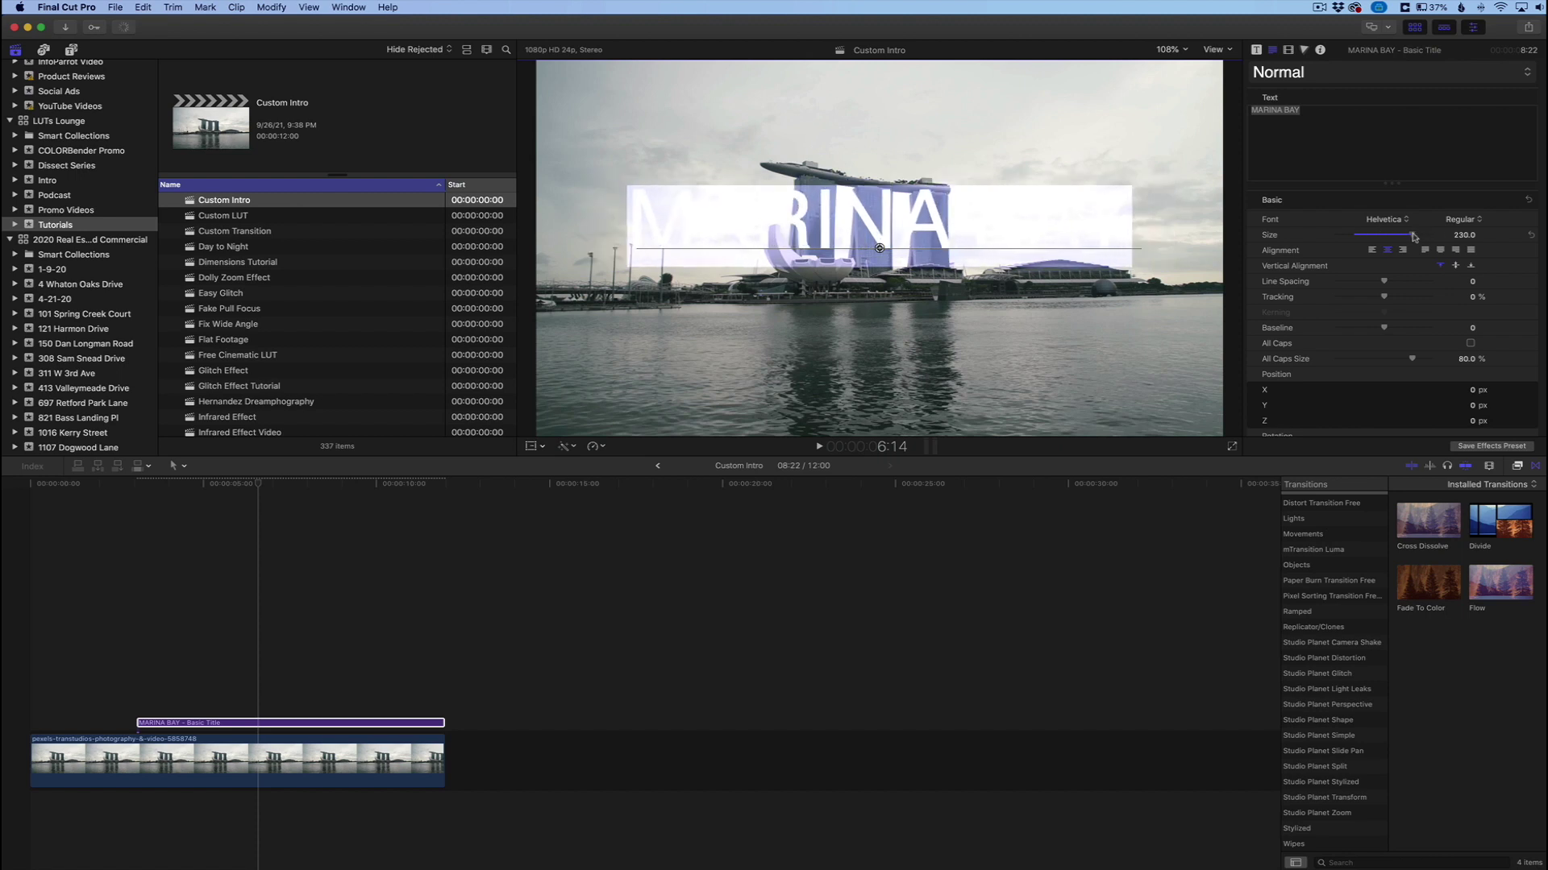
click(1469, 221)
click(1386, 219)
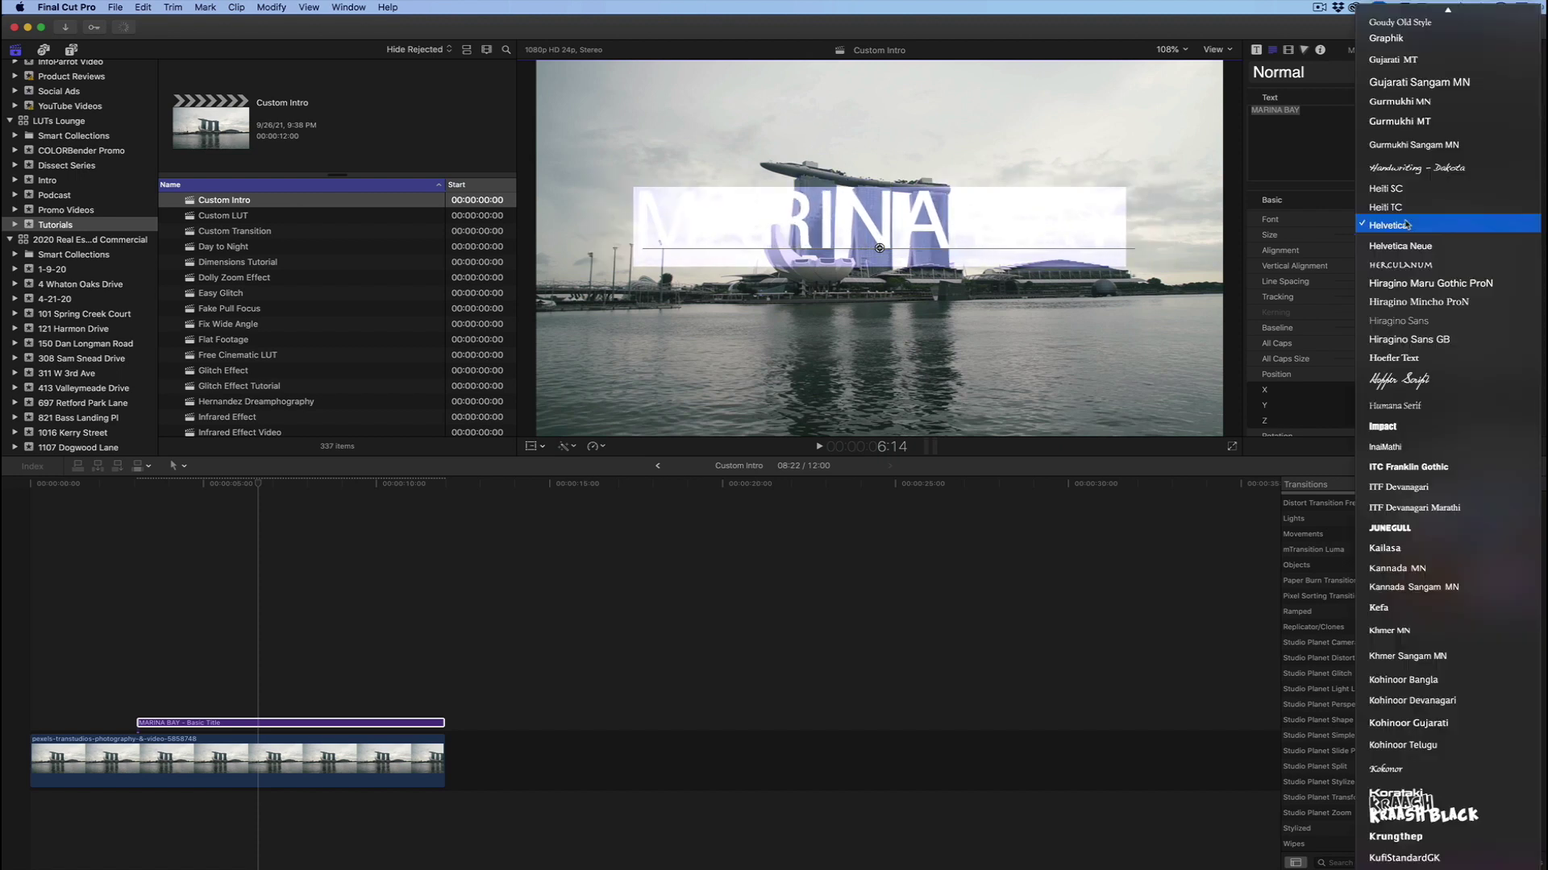
scroll(1411, 601, down, 10)
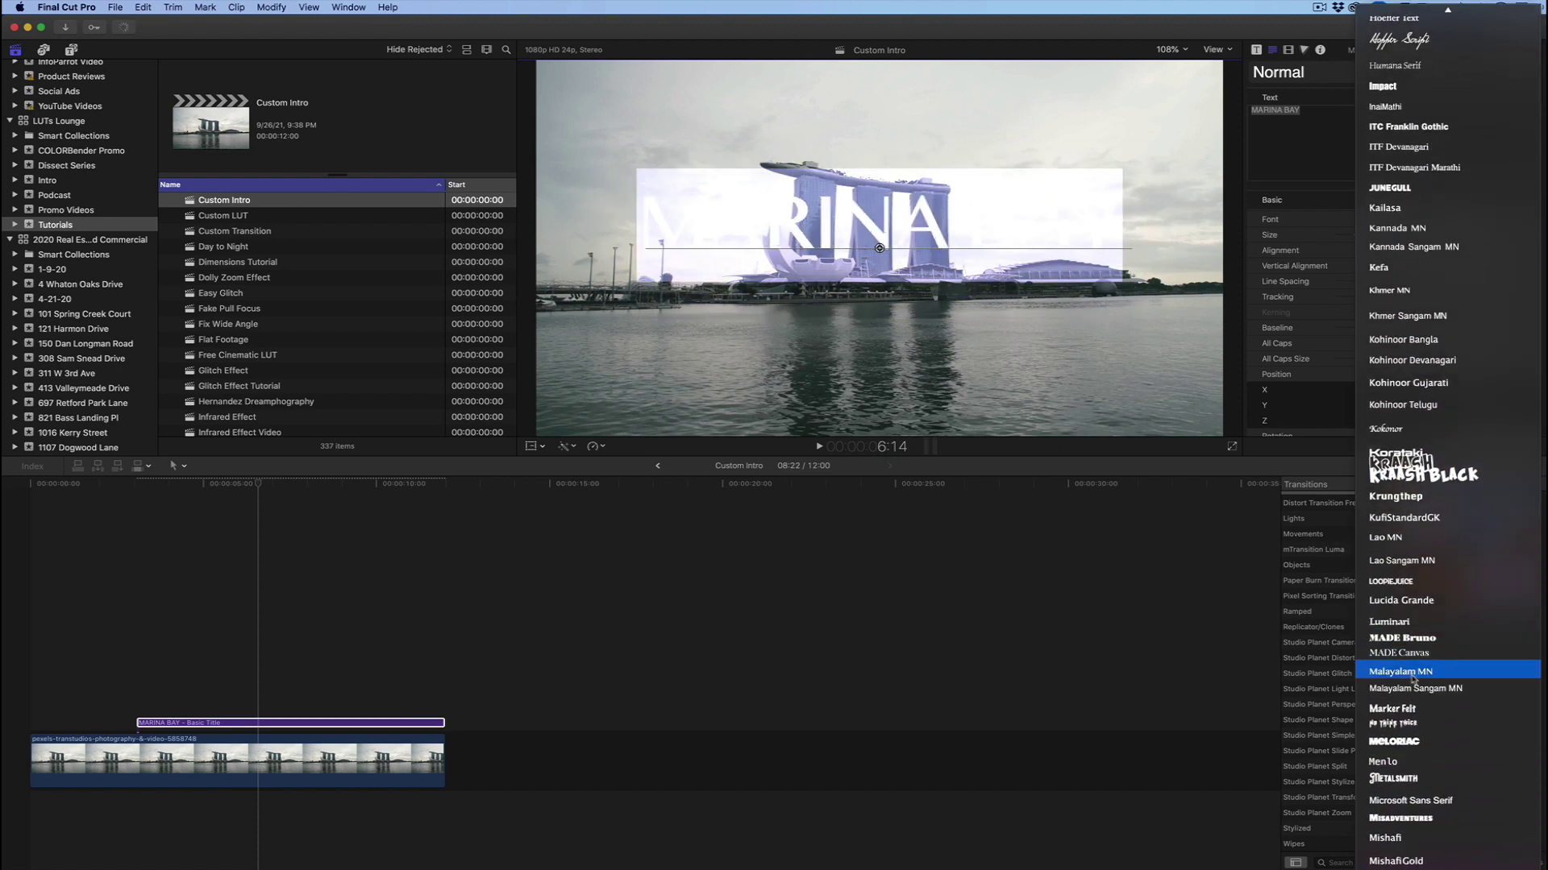
click(1413, 640)
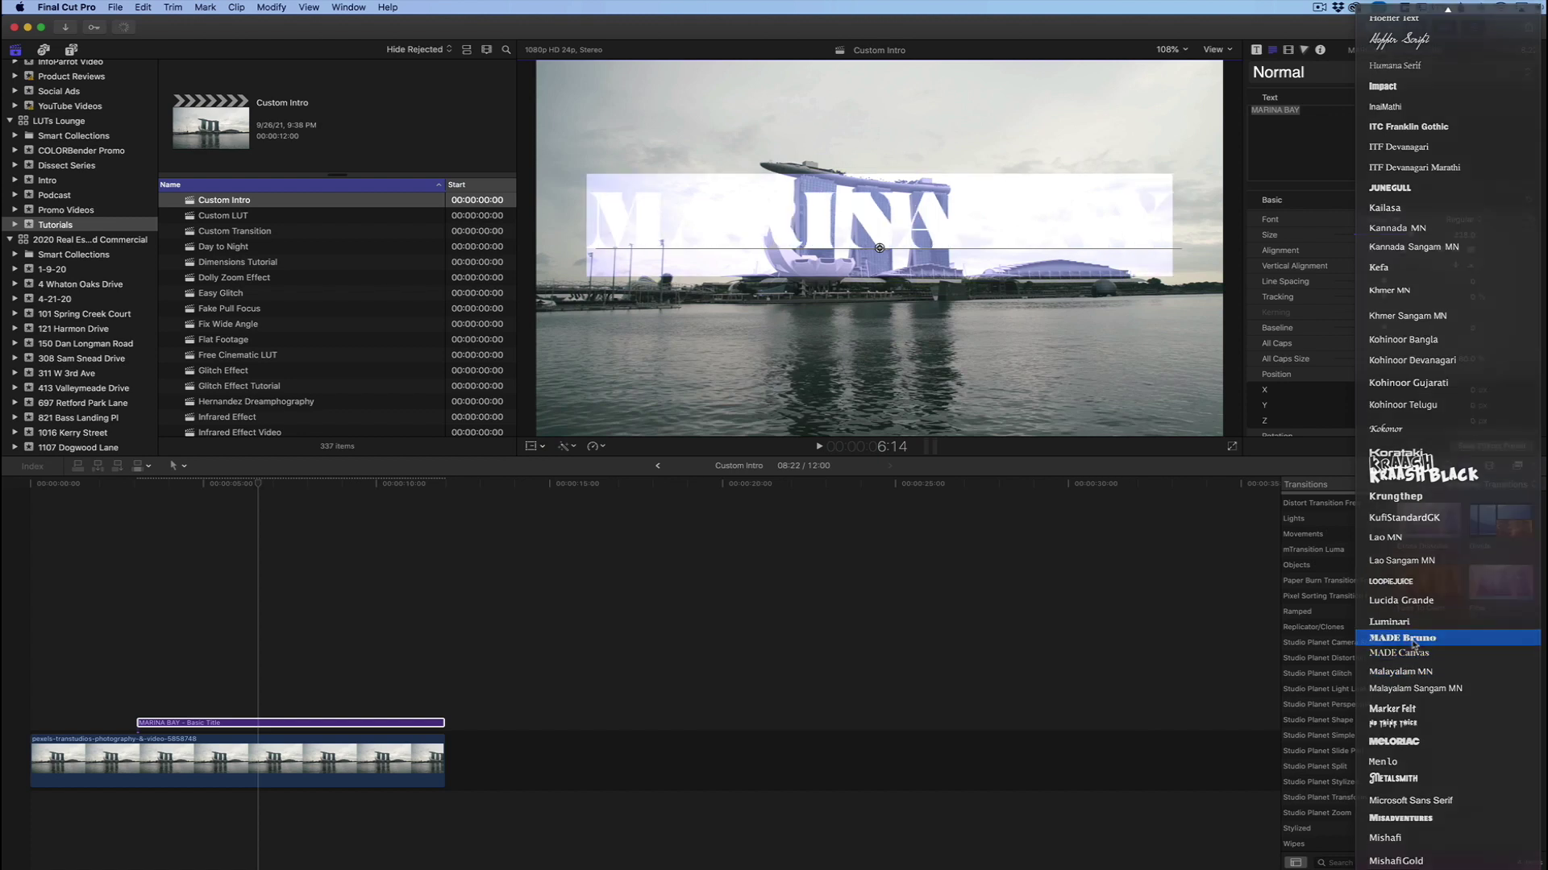
drag(879, 248, 879, 379)
click(385, 616)
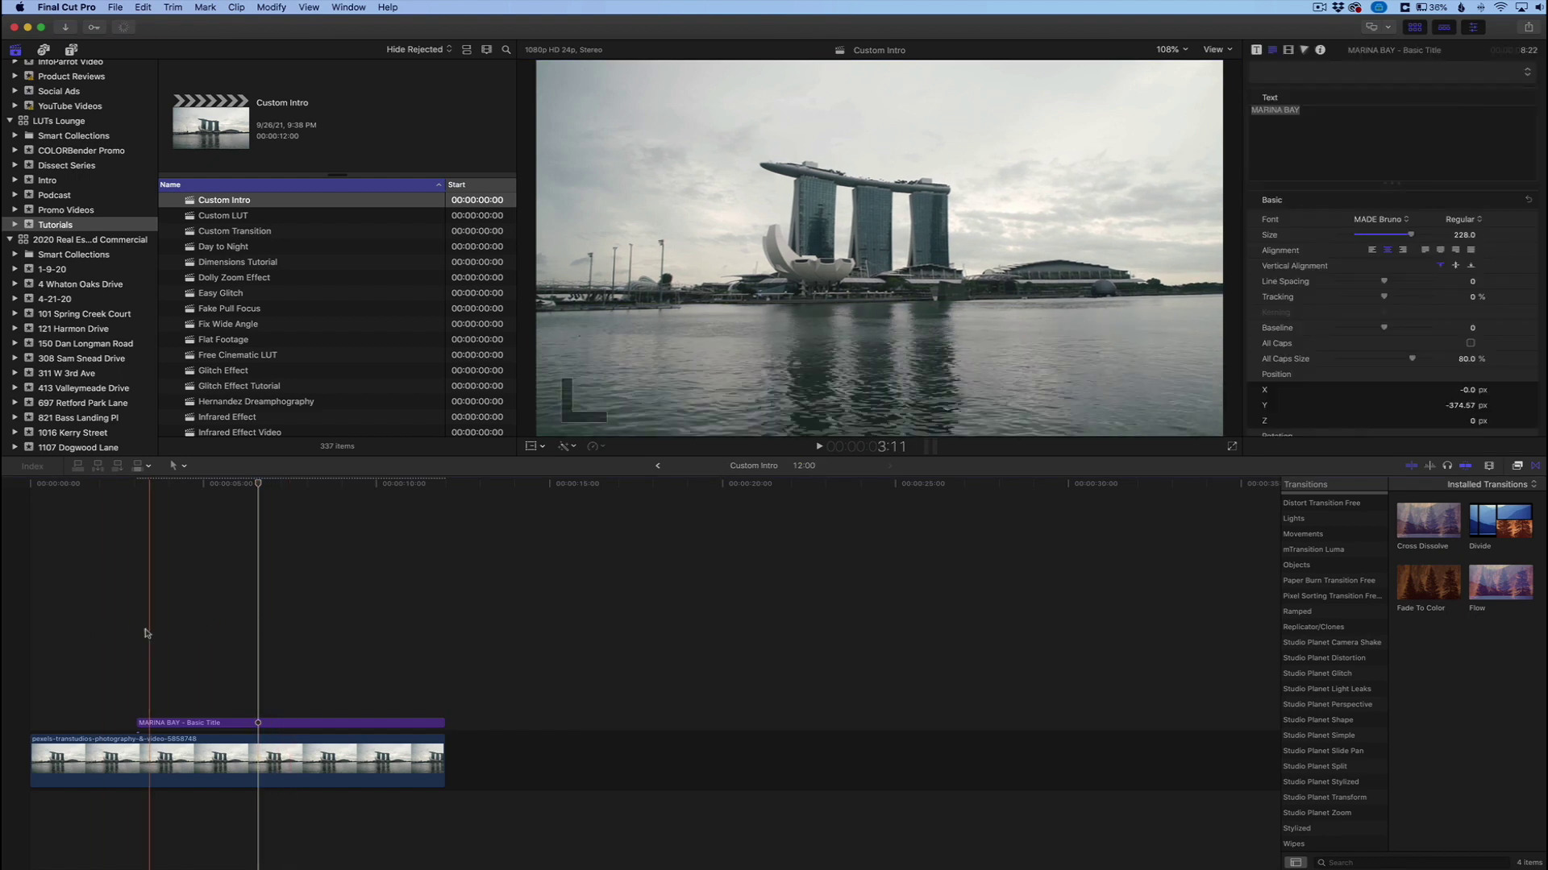
Play the timeline to preview the white MARINA BAY title over the water, then stop.
key(space)
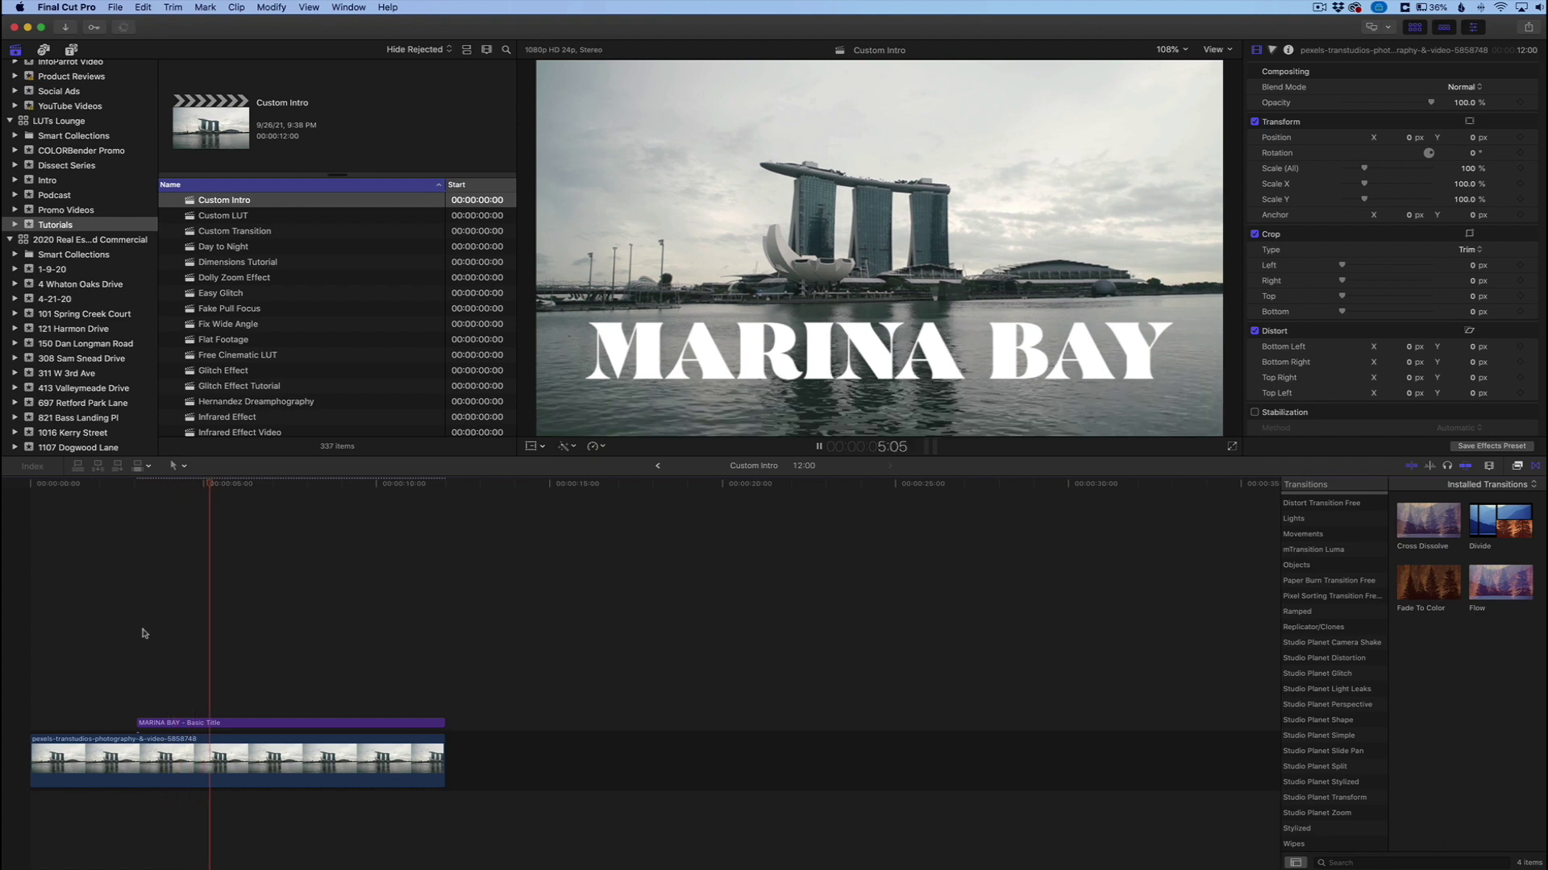
key(space)
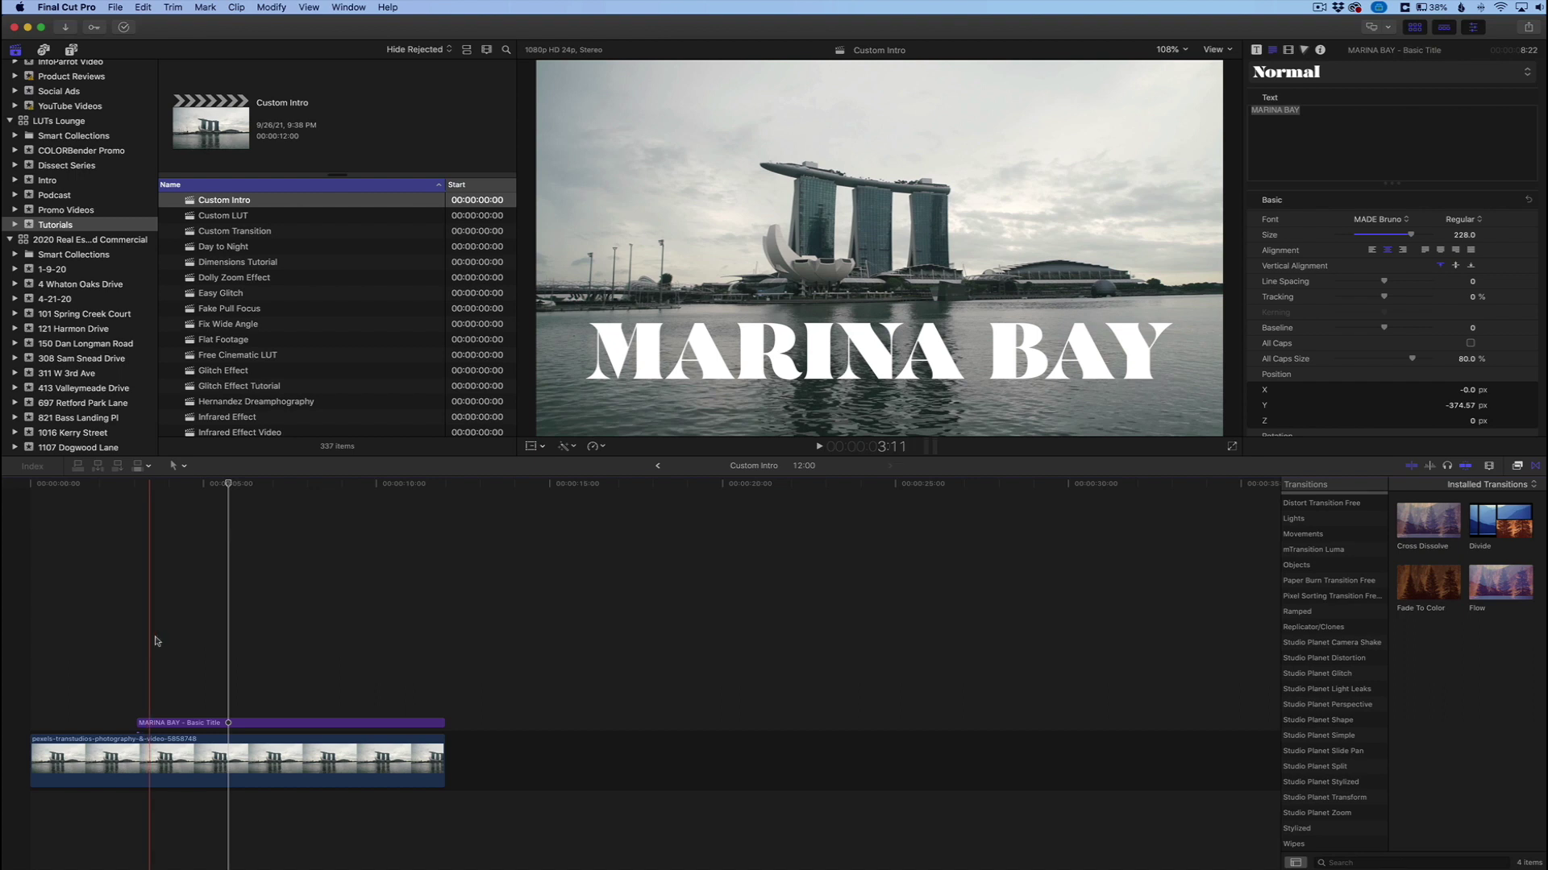
Extend the title's start earlier and raise MARINA BAY into the sky across the rooftop.
drag(131, 723, 103, 723)
click(171, 709)
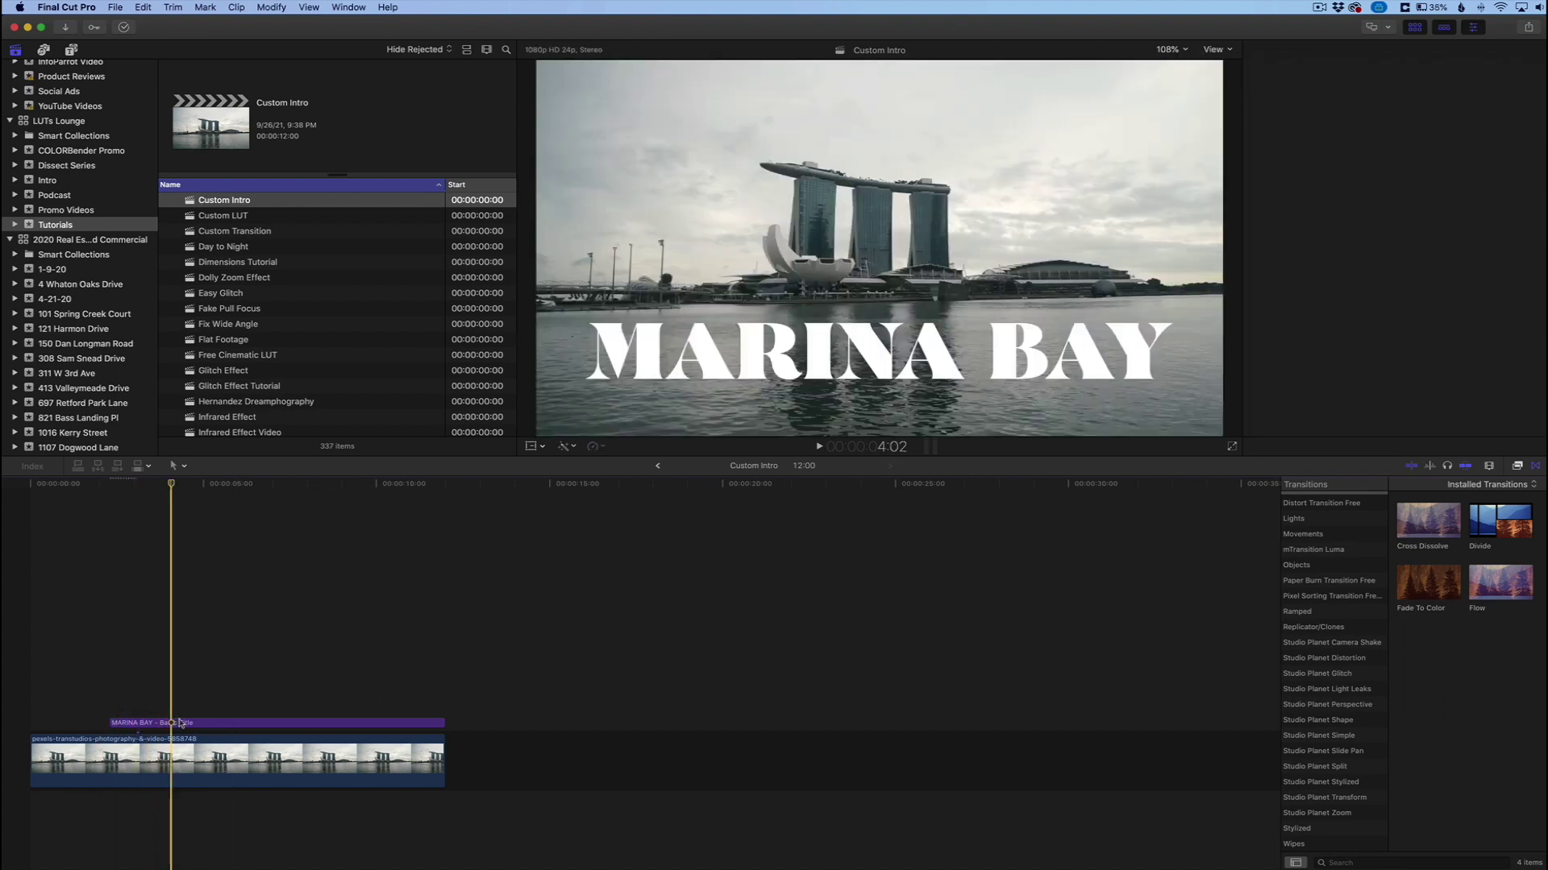
drag(818, 351, 884, 167)
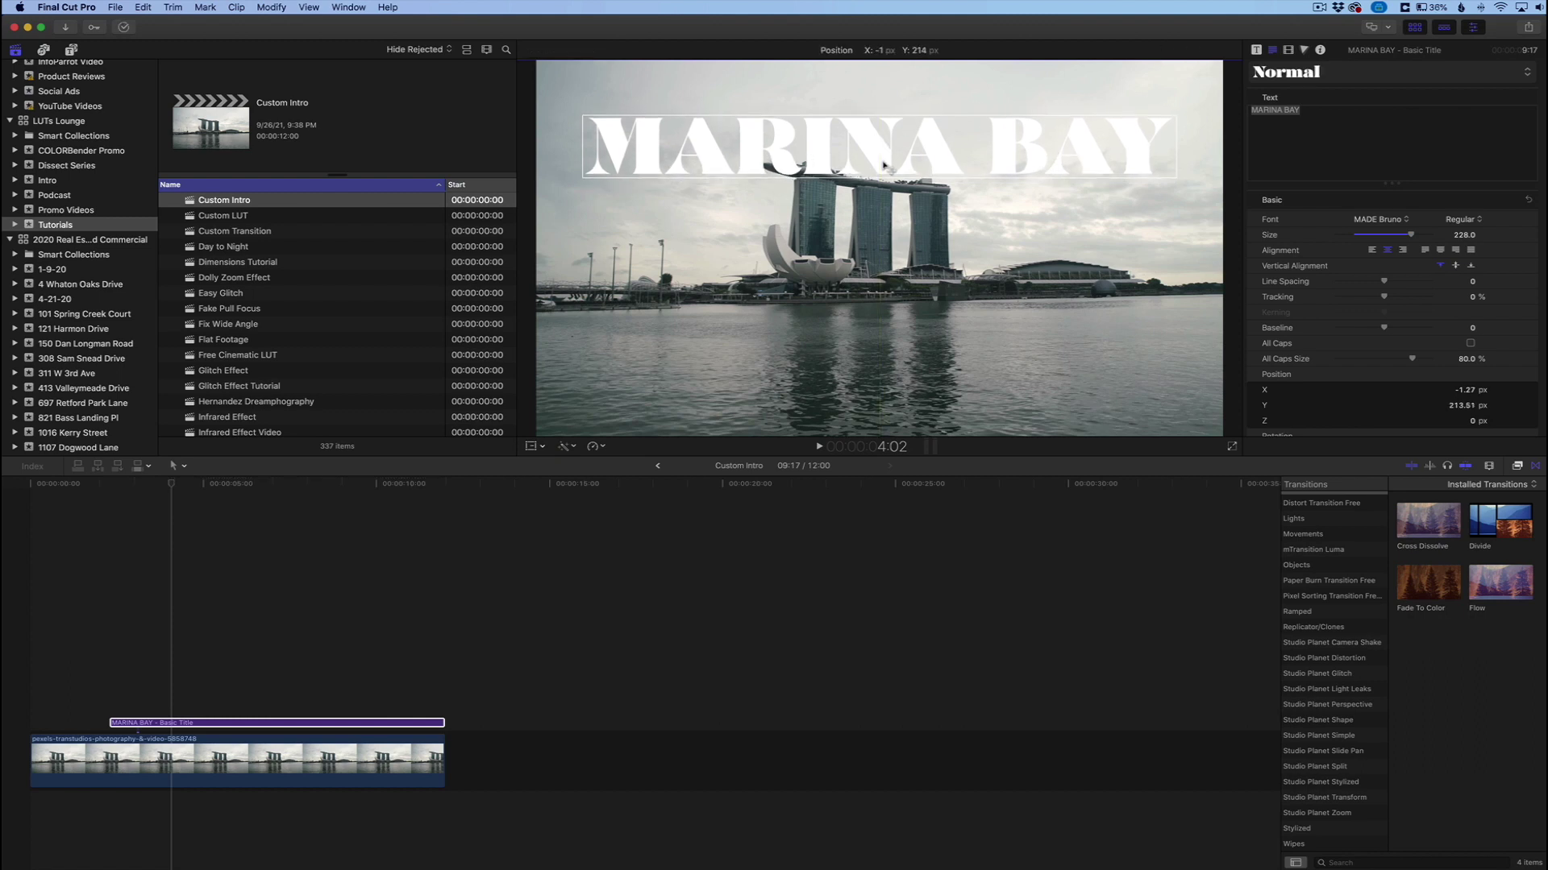
Sample the towers' dark blue-grey as the MARINA BAY text's face colour.
double_click(709, 148)
click(705, 146)
drag(588, 145, 1173, 147)
scroll(1467, 394, down, 5)
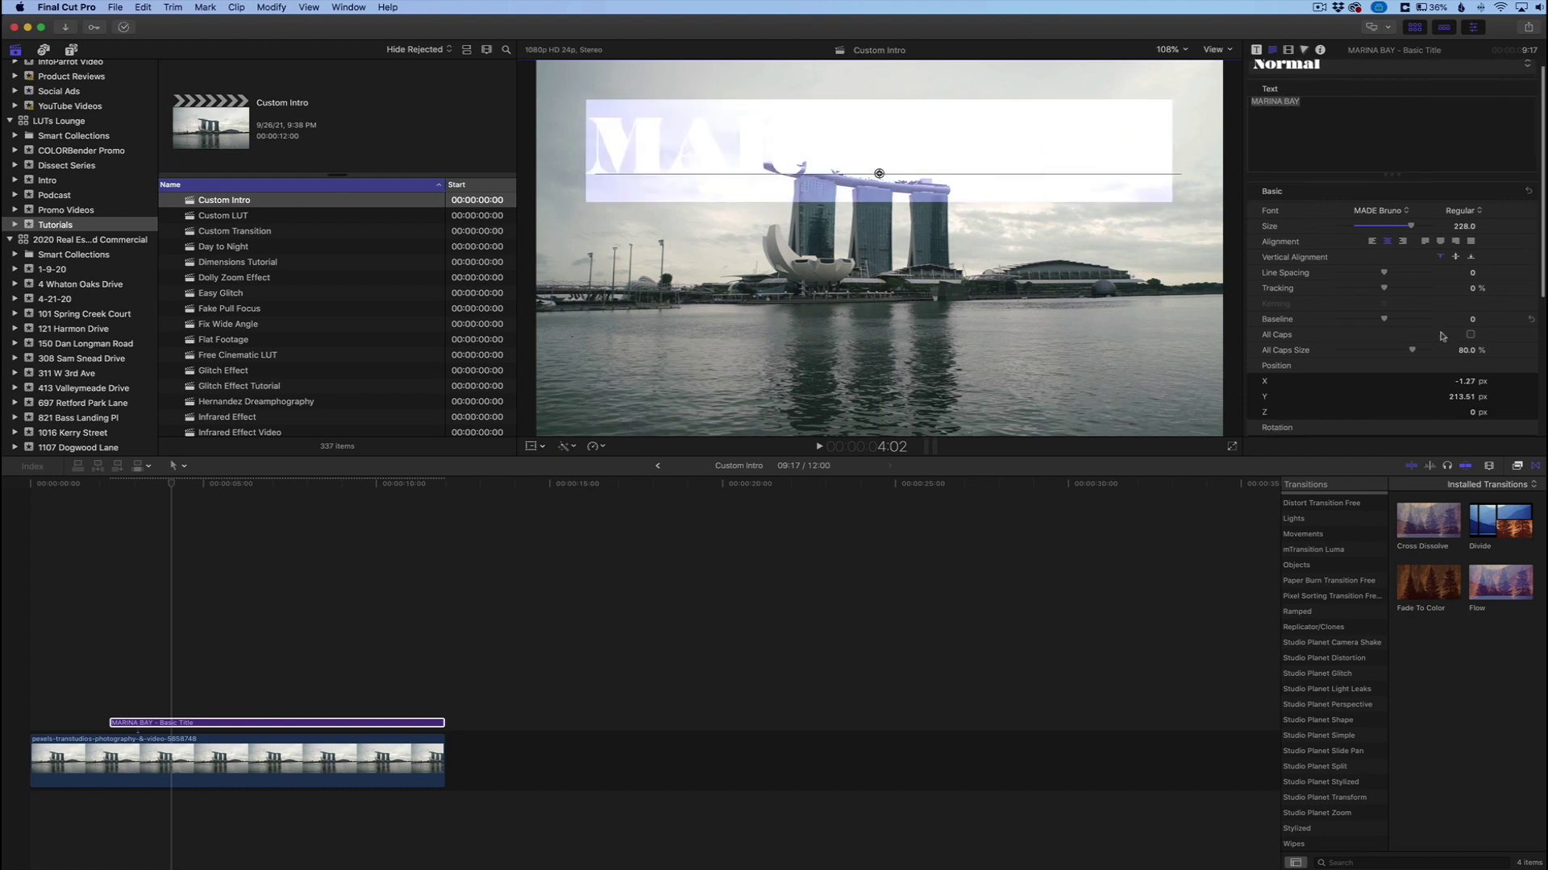
scroll(1467, 394, down, 3)
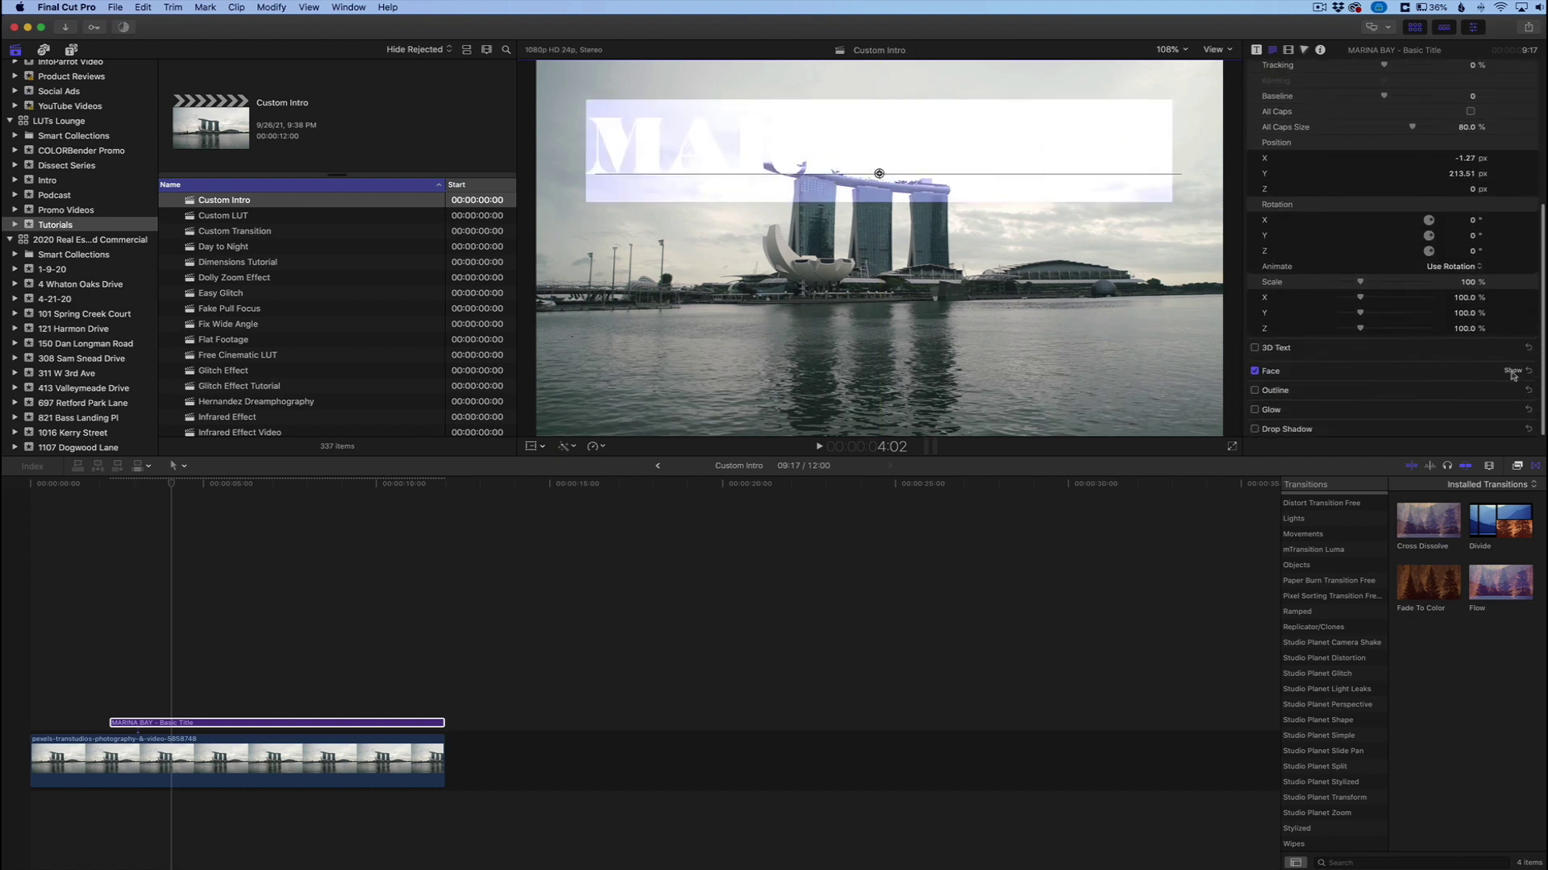
click(1463, 402)
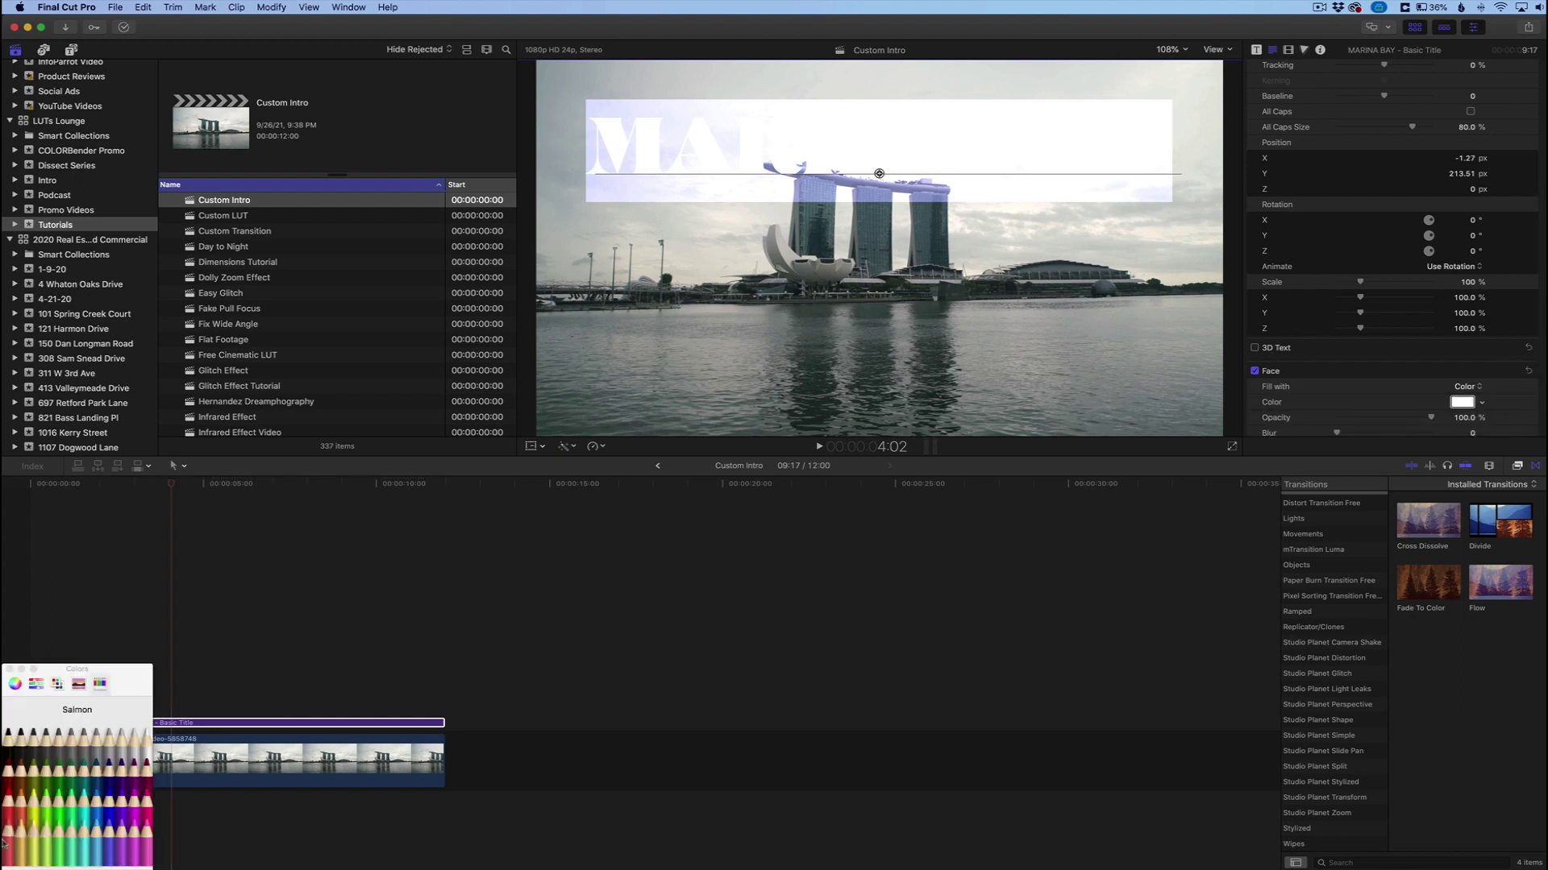
click(39, 856)
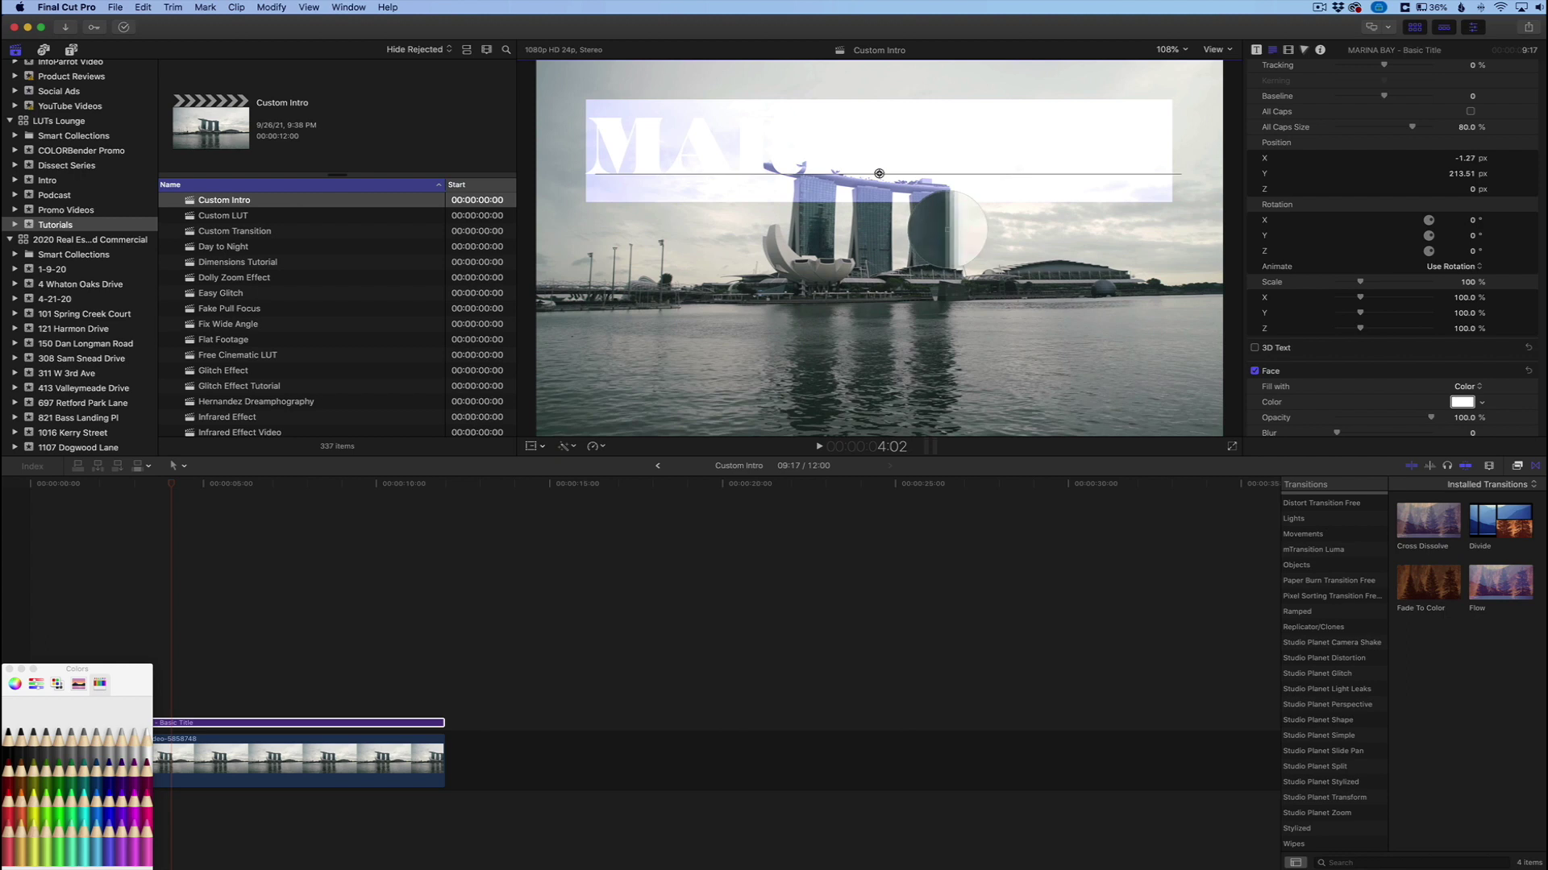
click(946, 228)
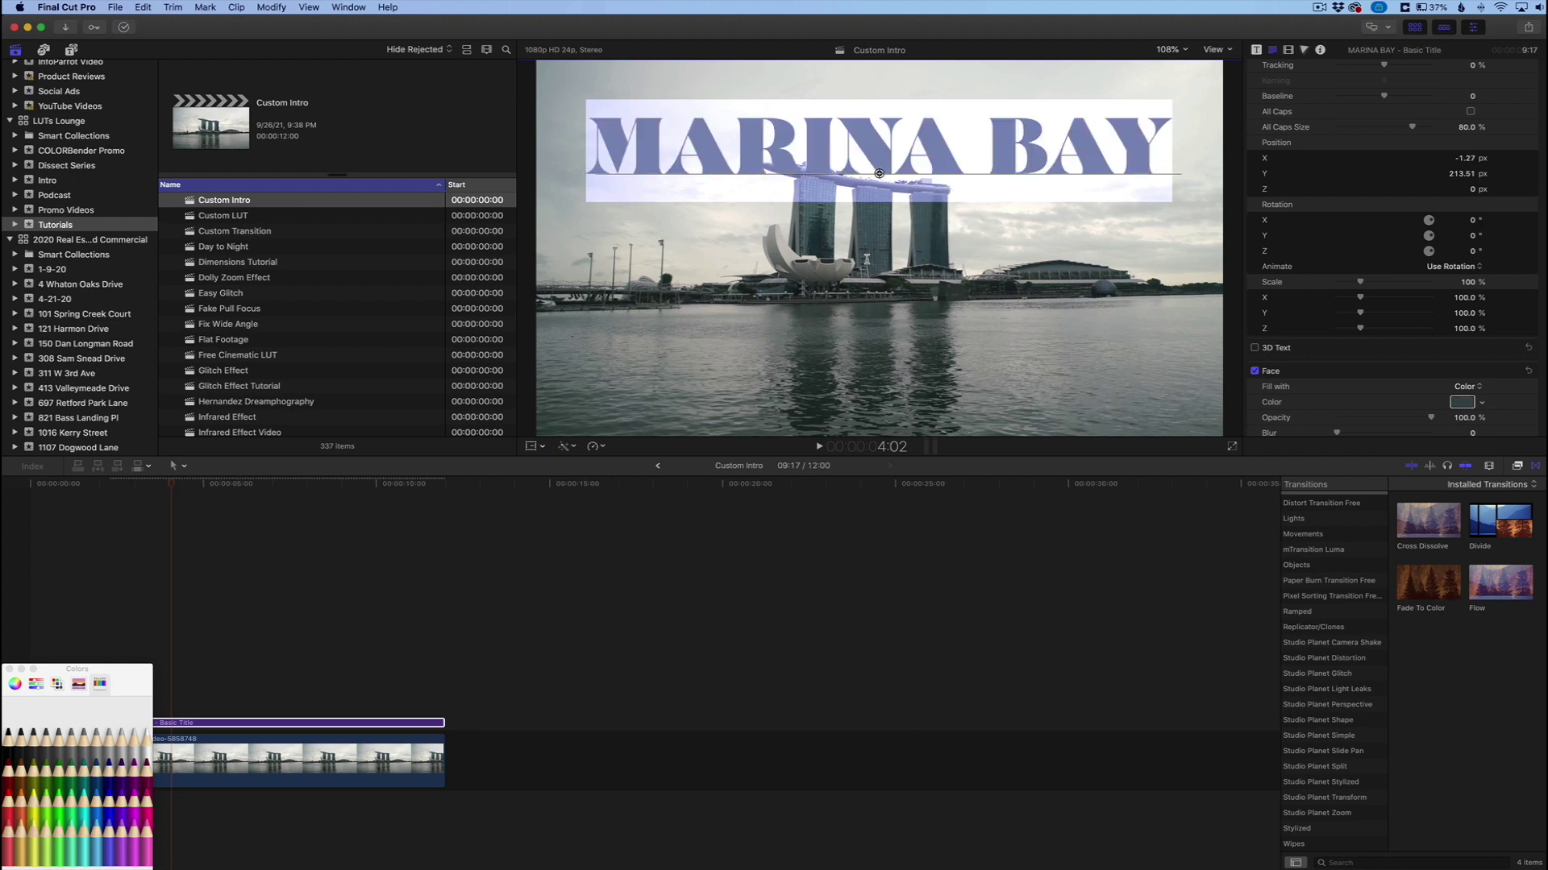
click(834, 146)
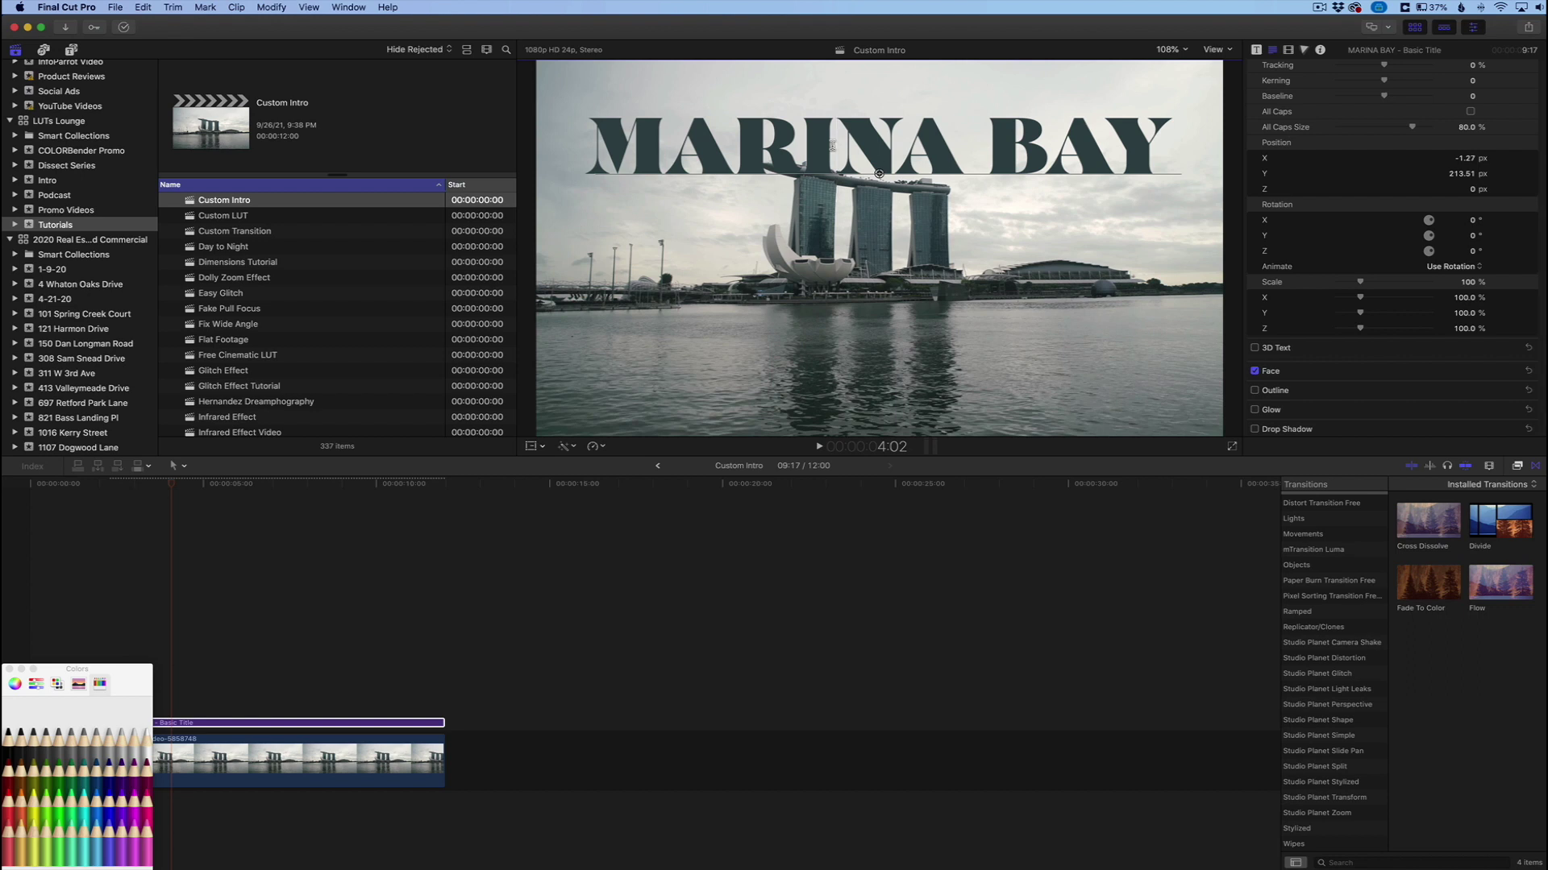
click(72, 642)
click(208, 632)
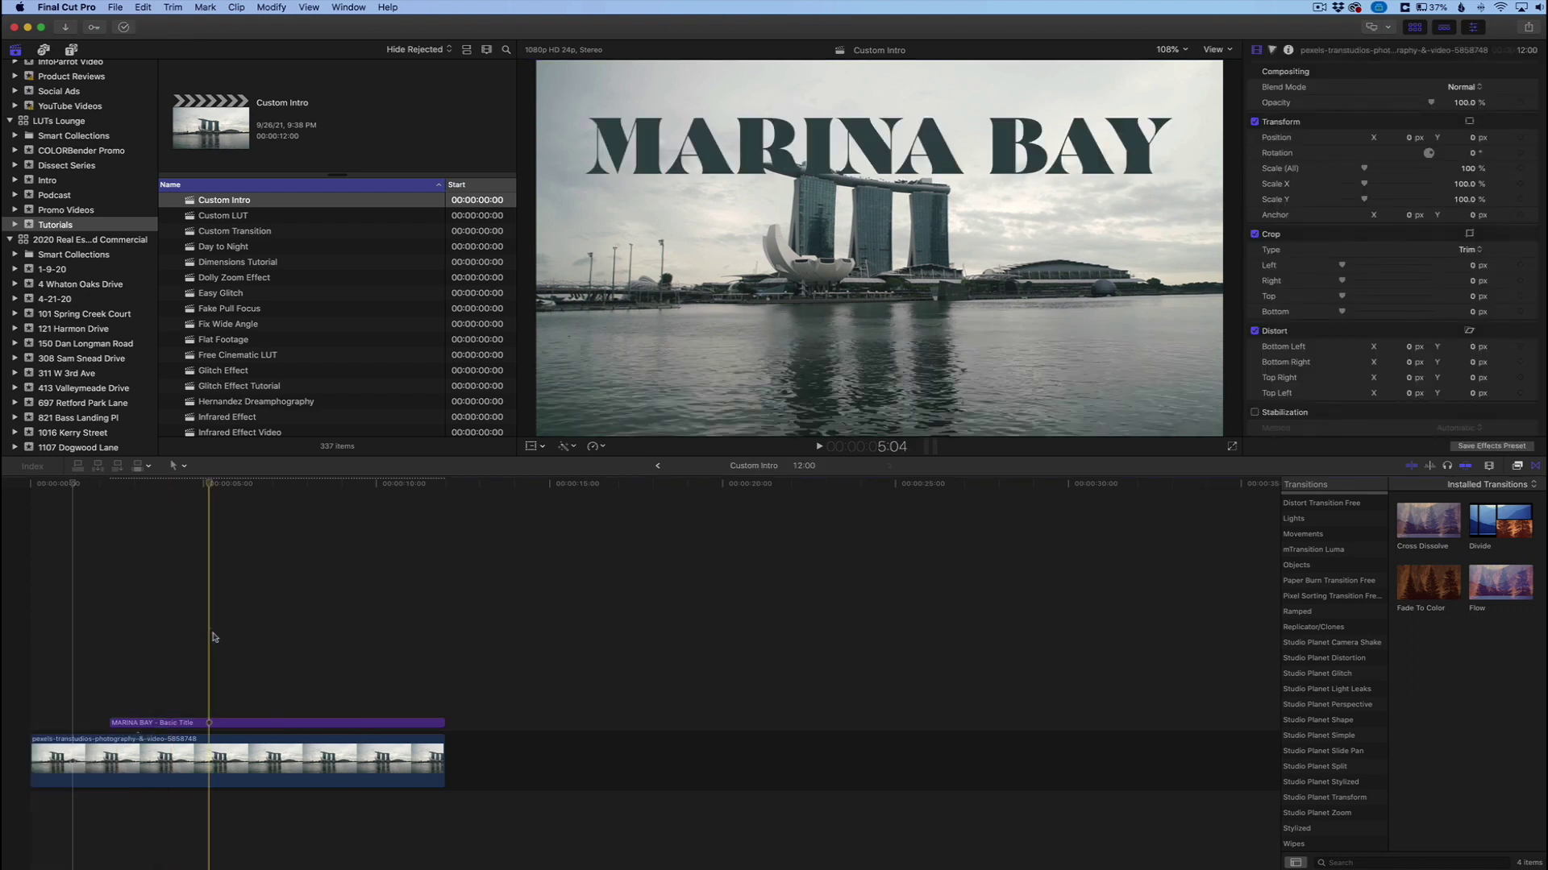
Make the MARINA BAY title clip into a compound clip named Custom Intro Clip 1.
click(763, 172)
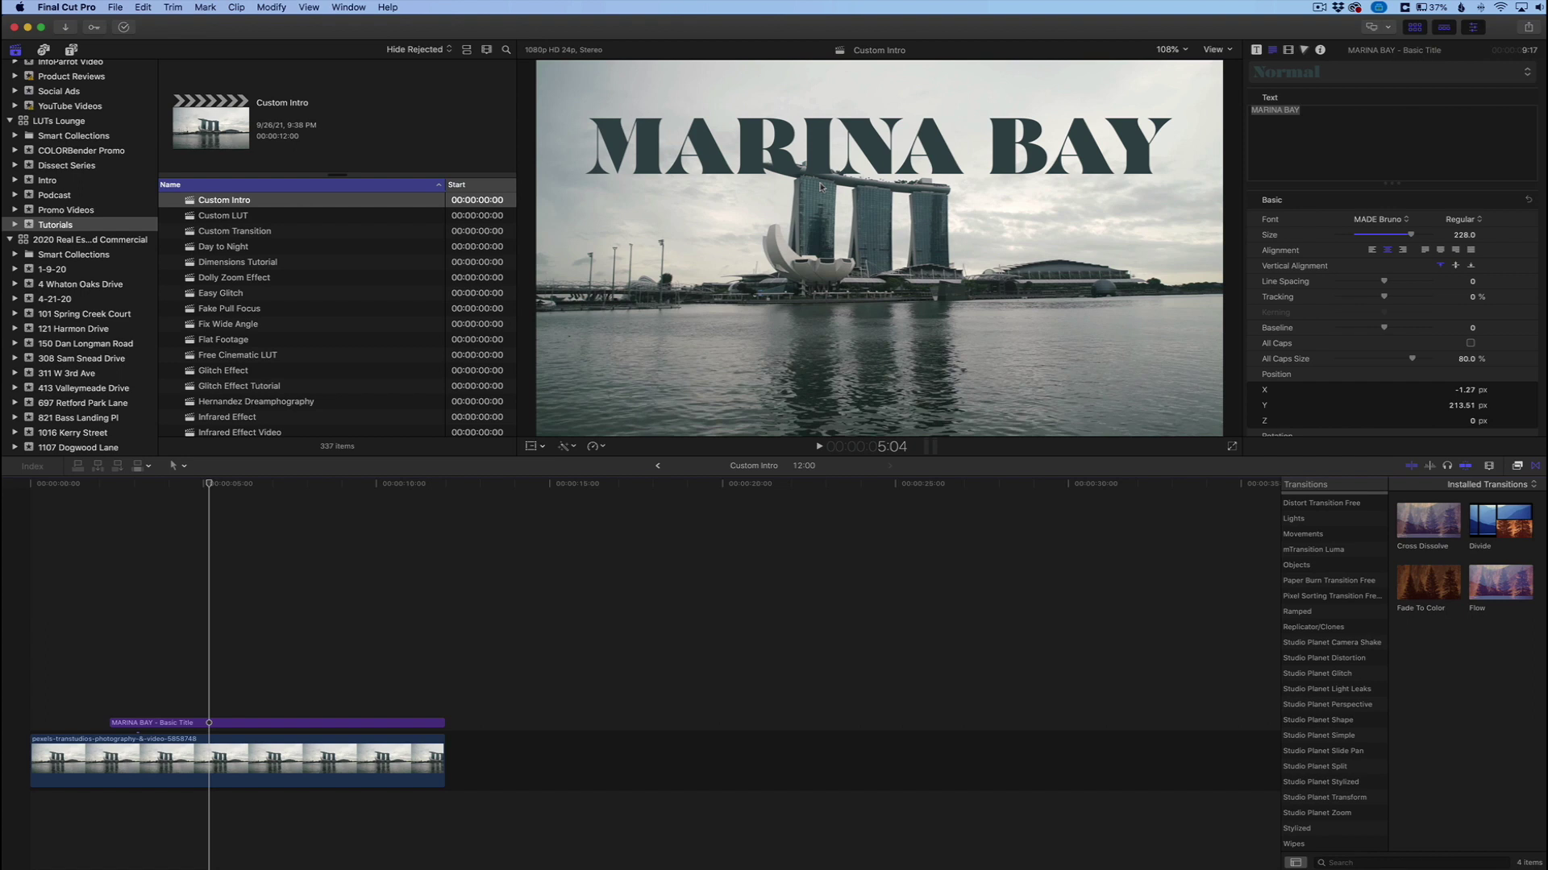
click(206, 723)
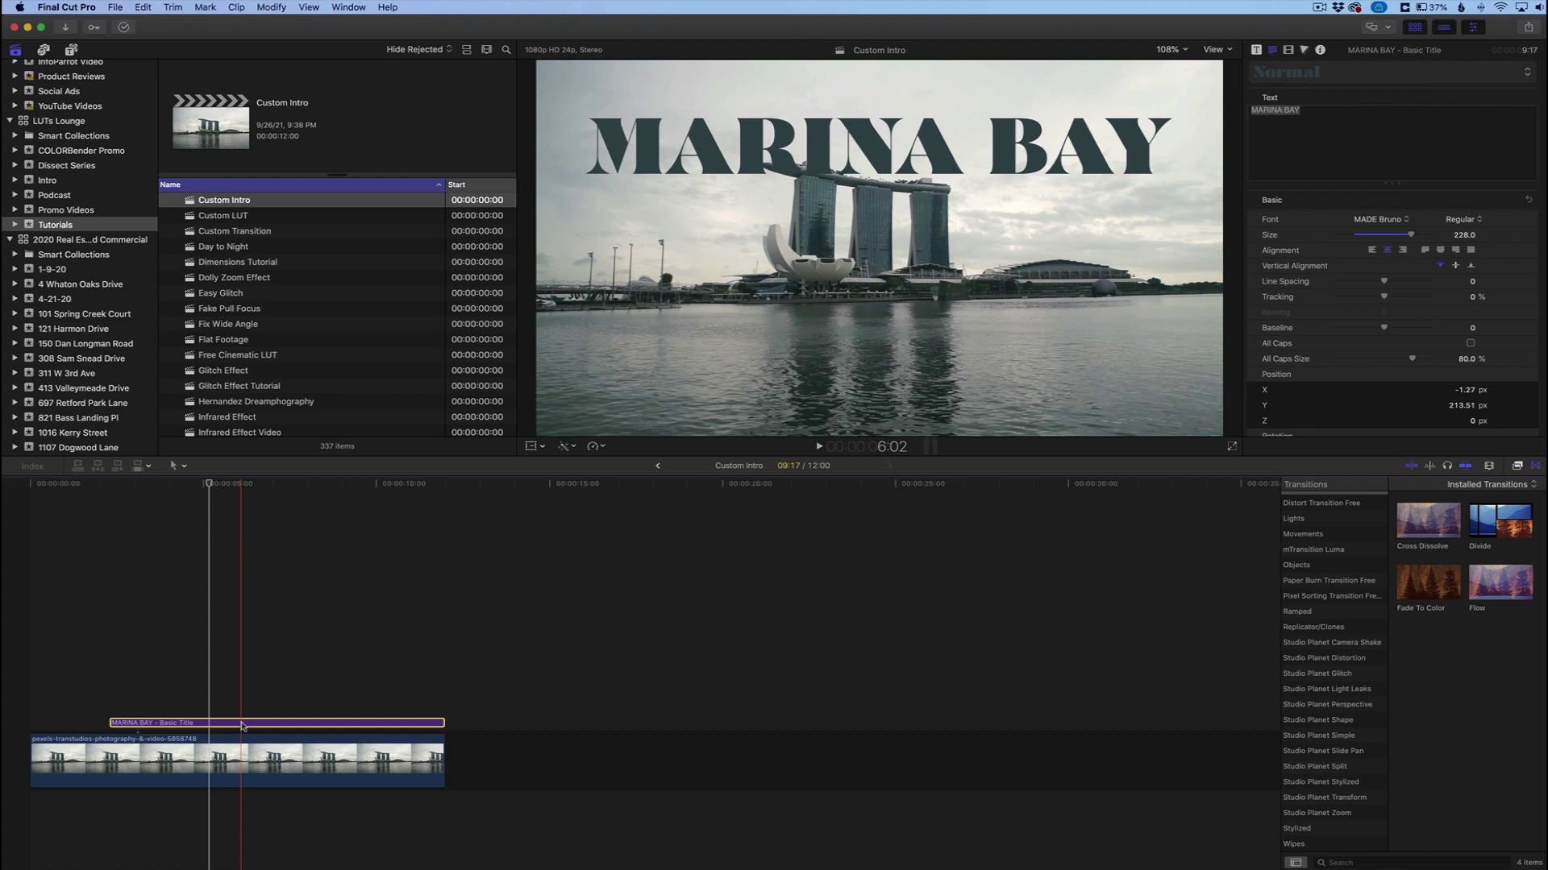
right_click(184, 728)
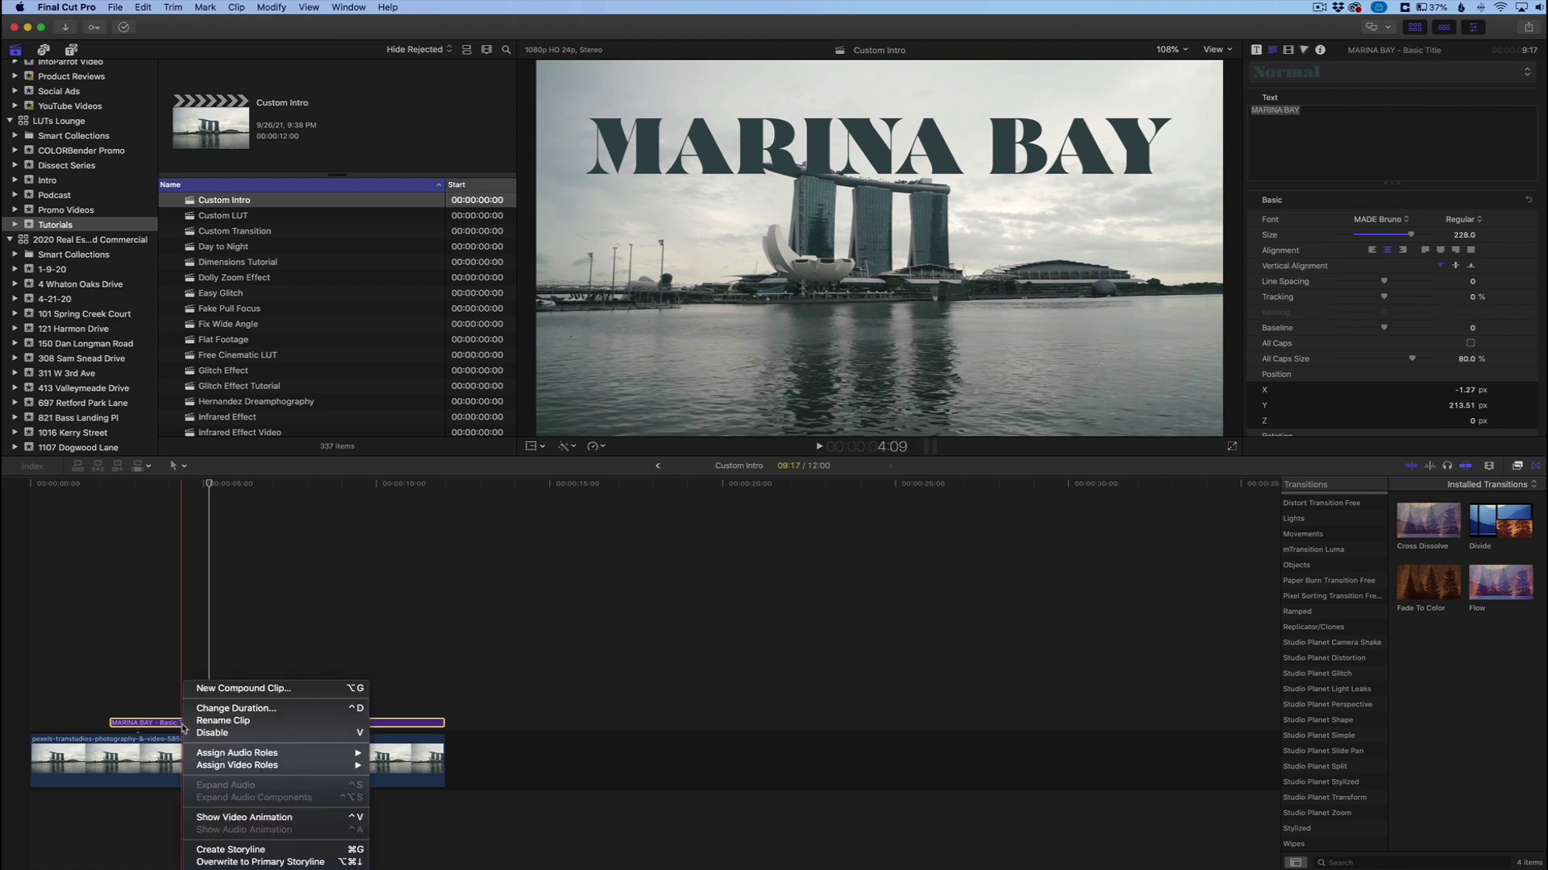
click(235, 690)
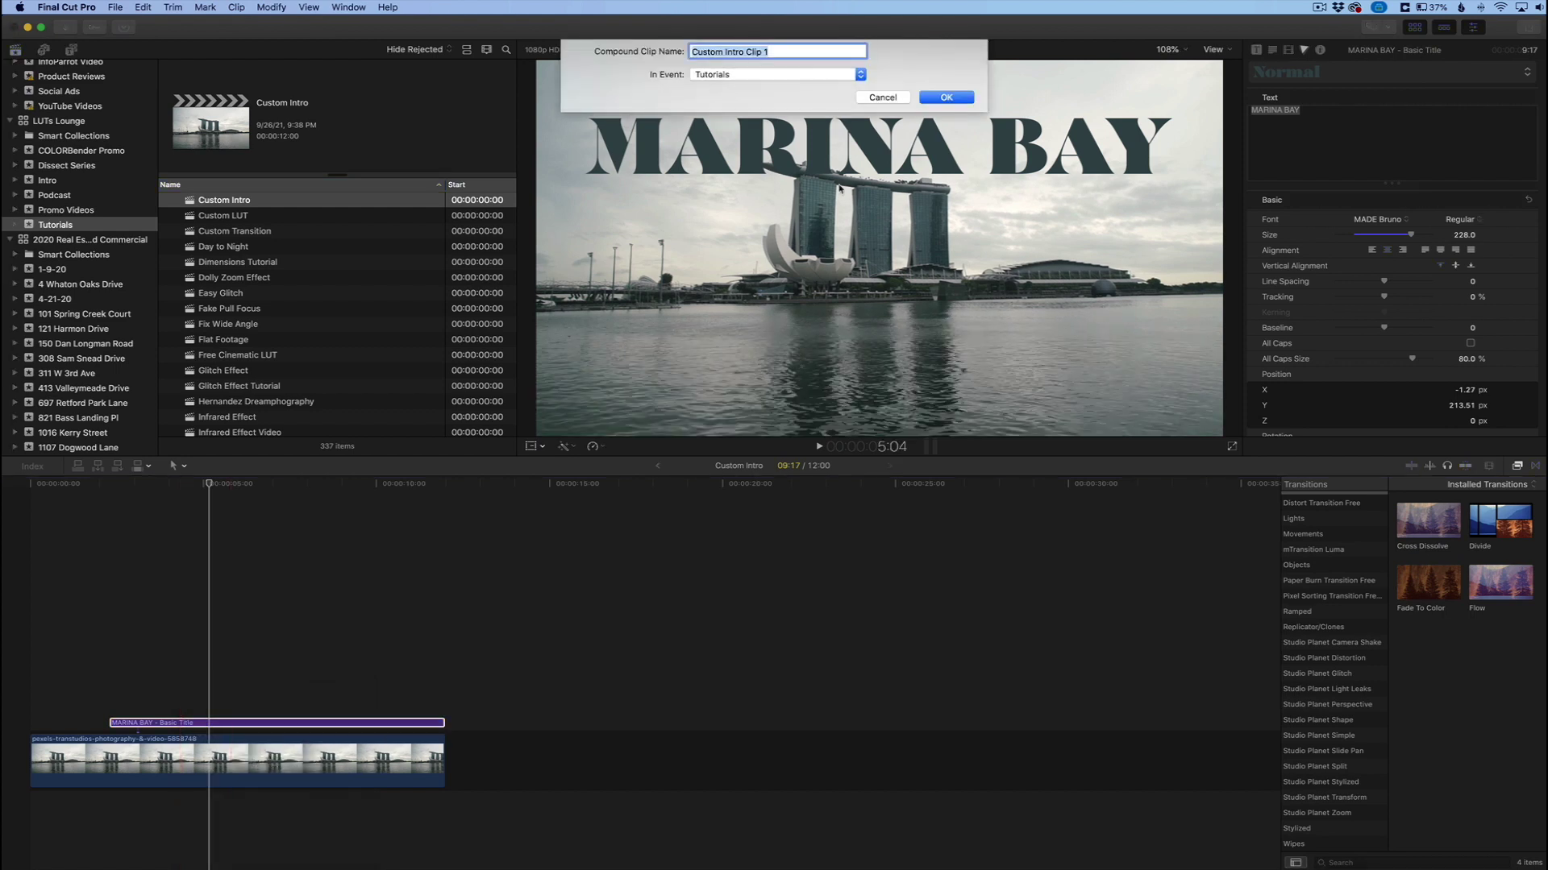
click(948, 96)
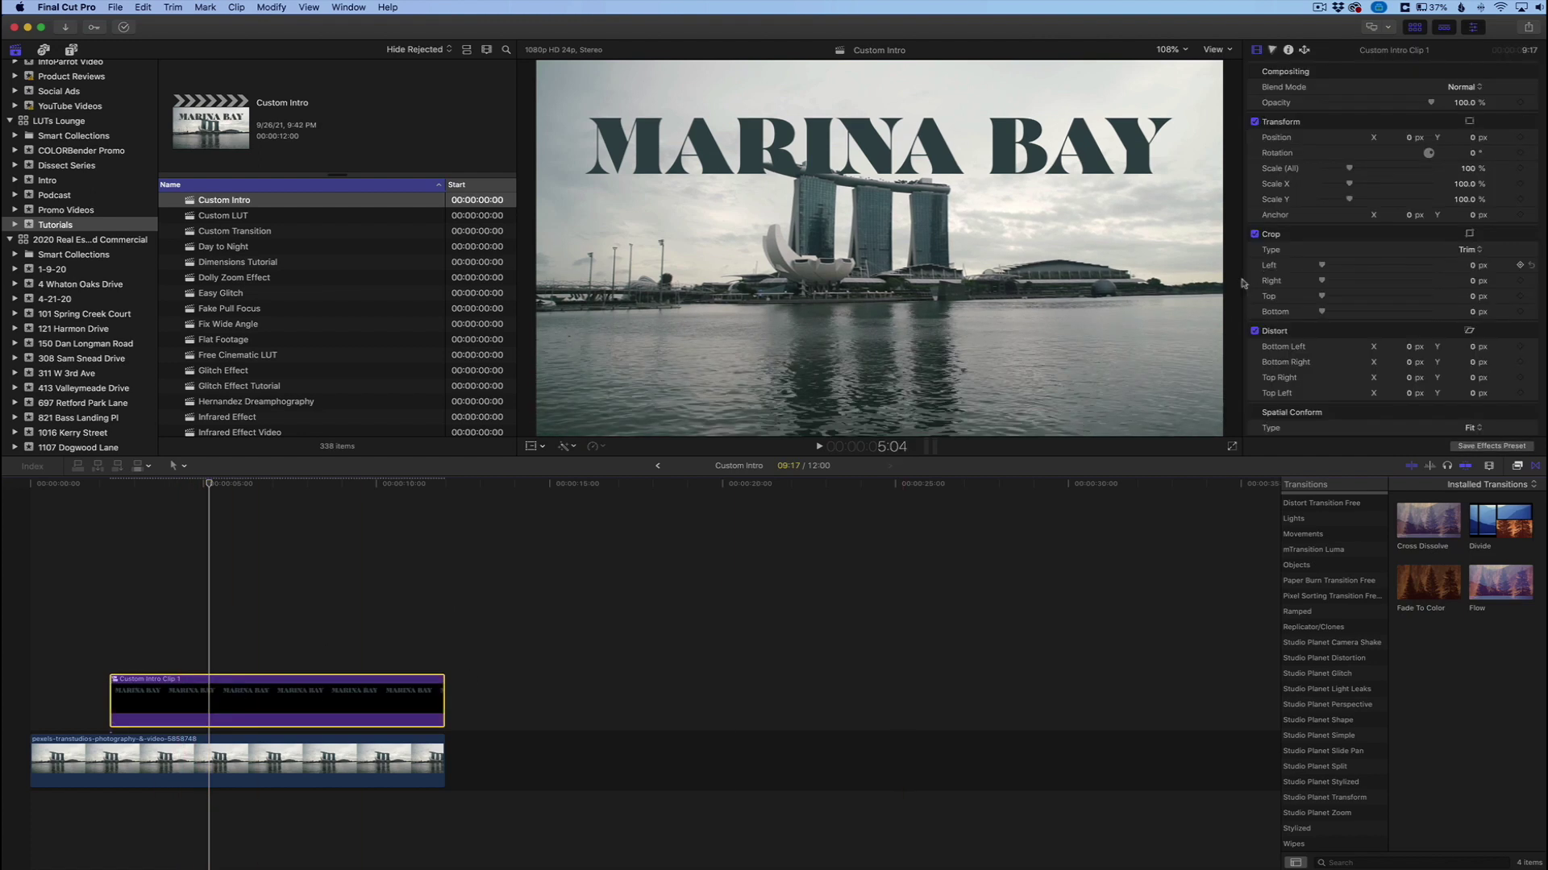
Lower the title's opacity to about 90% and zoom the viewer to 400% on the rooftop.
drag(1431, 103, 1421, 107)
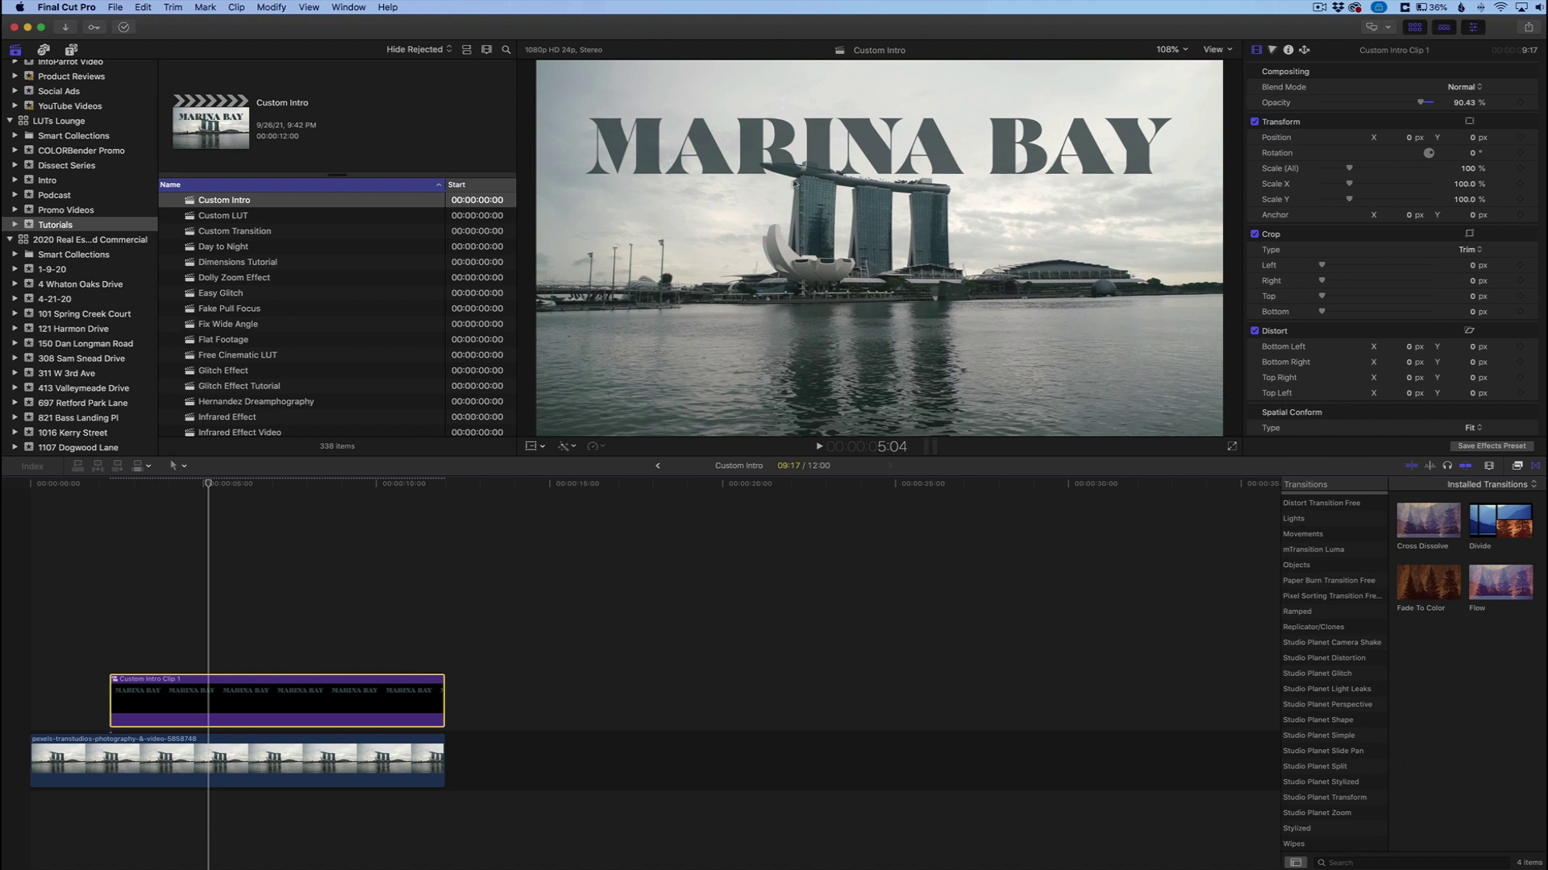
click(1170, 50)
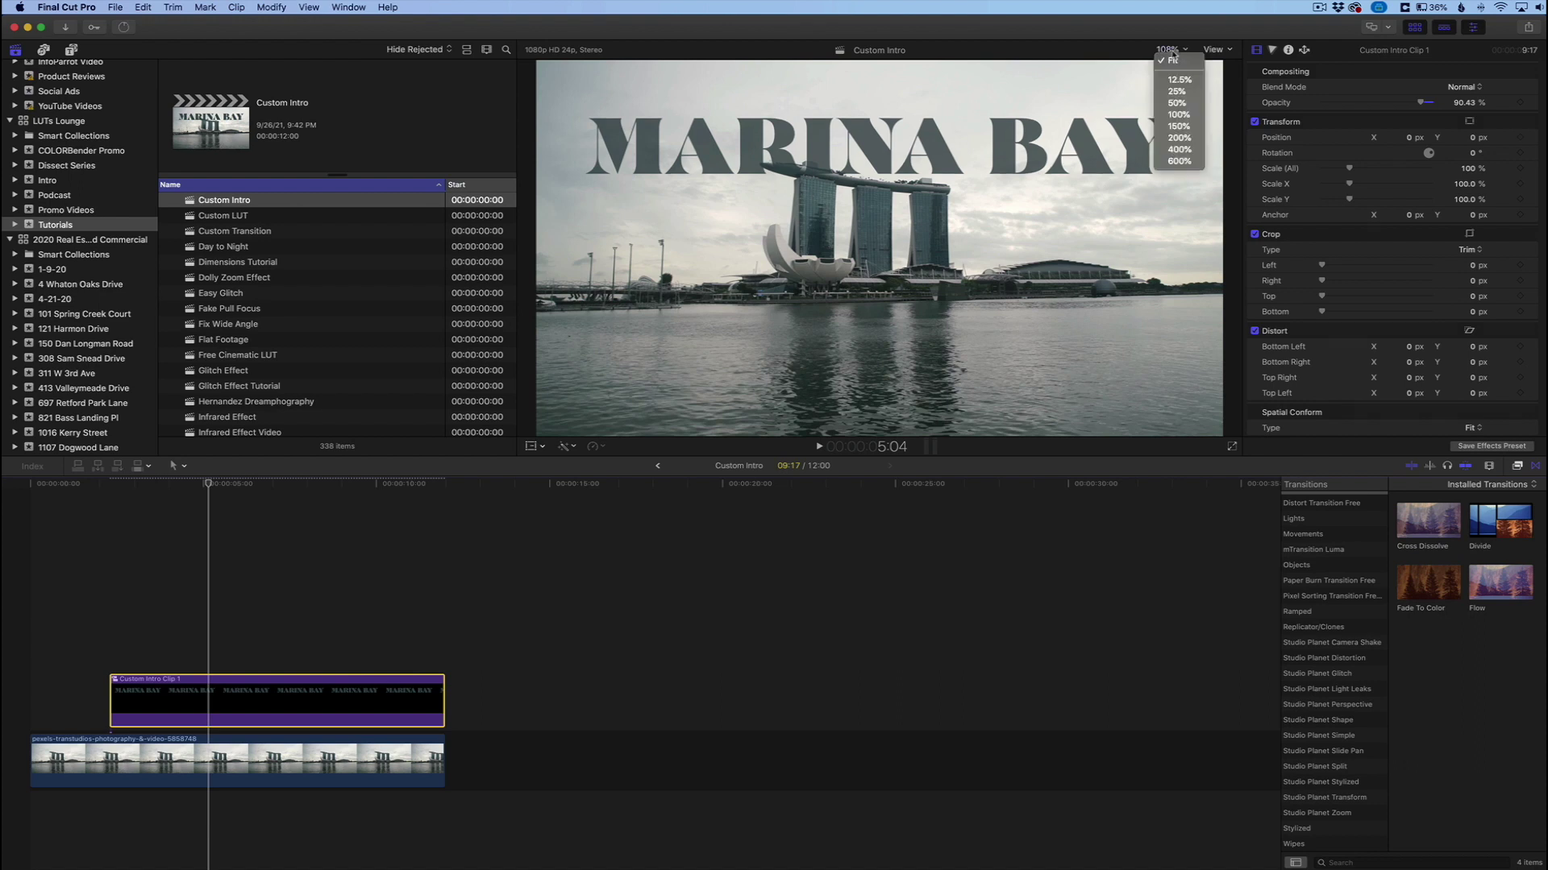
click(1179, 150)
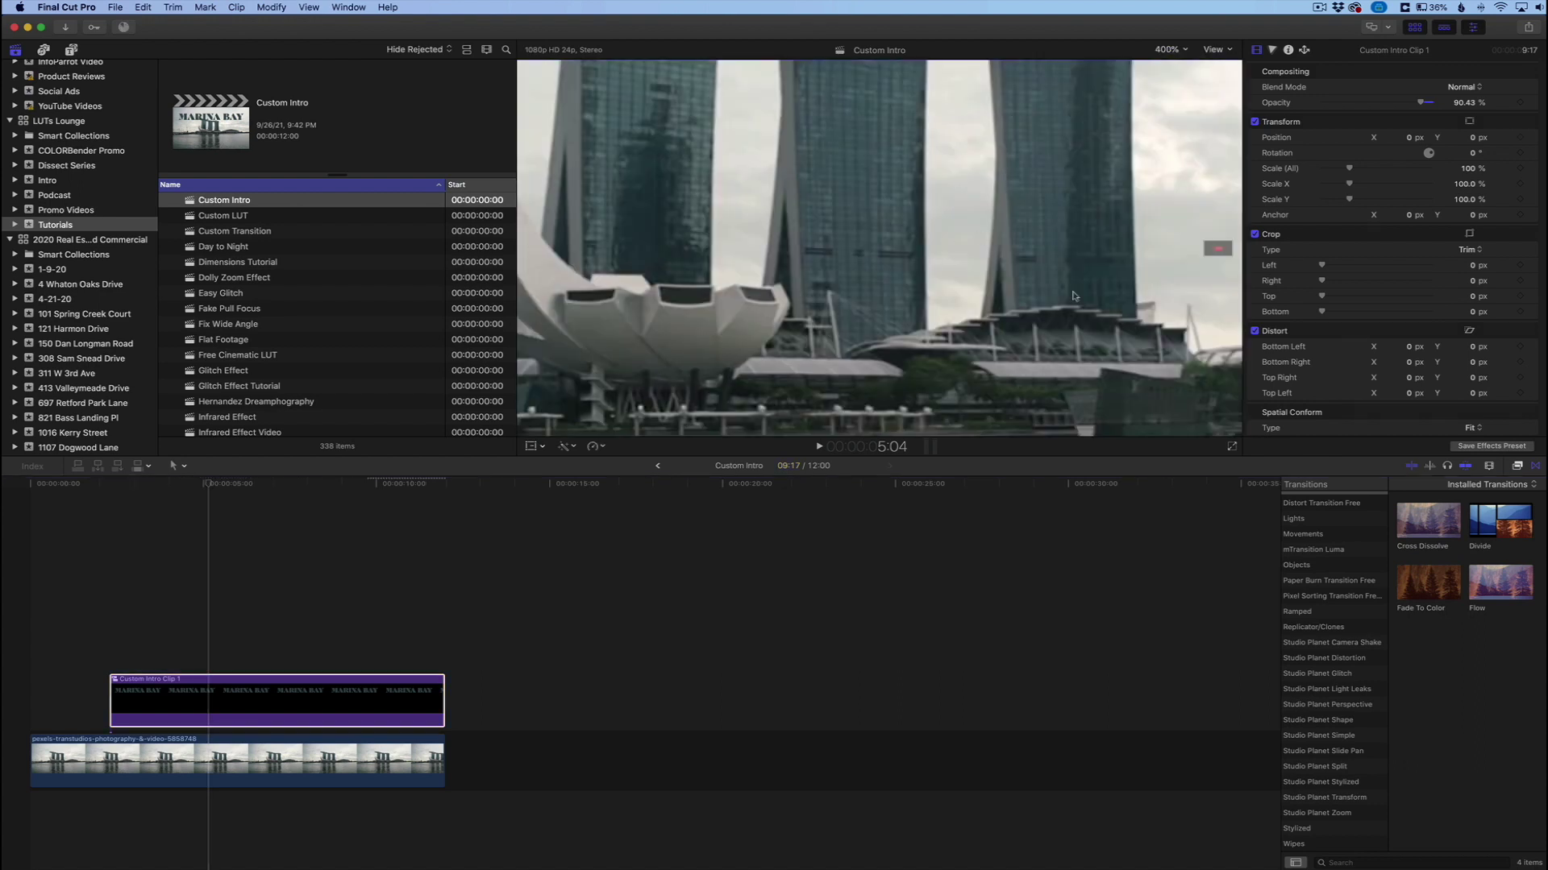
drag(1219, 248, 1199, 244)
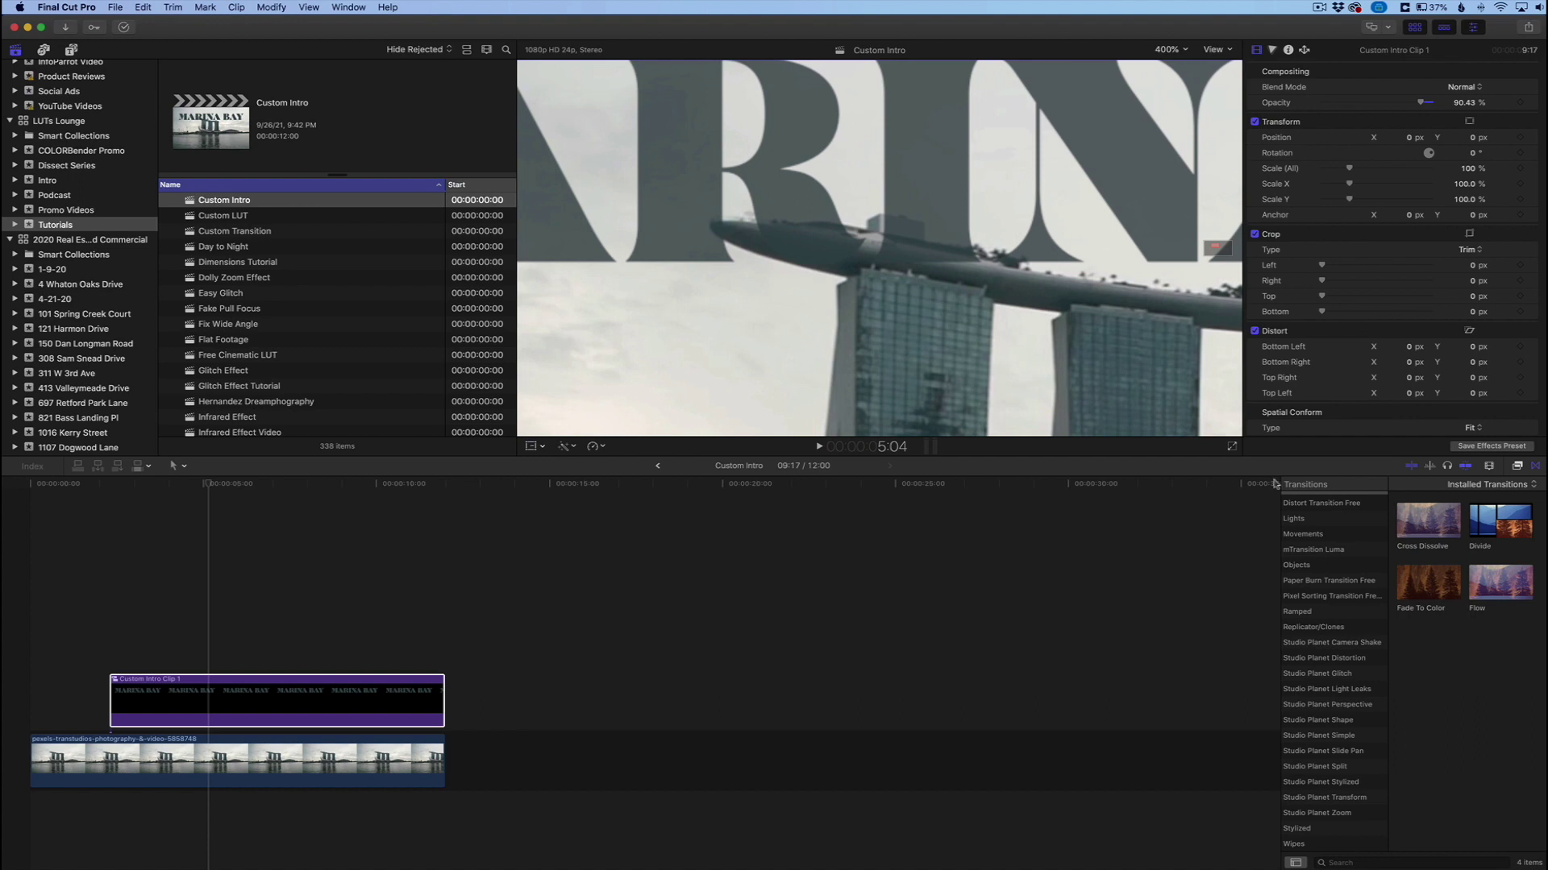
Apply Draw Mask to the title clip and trace the rooftop's underside to its left tip.
click(1517, 465)
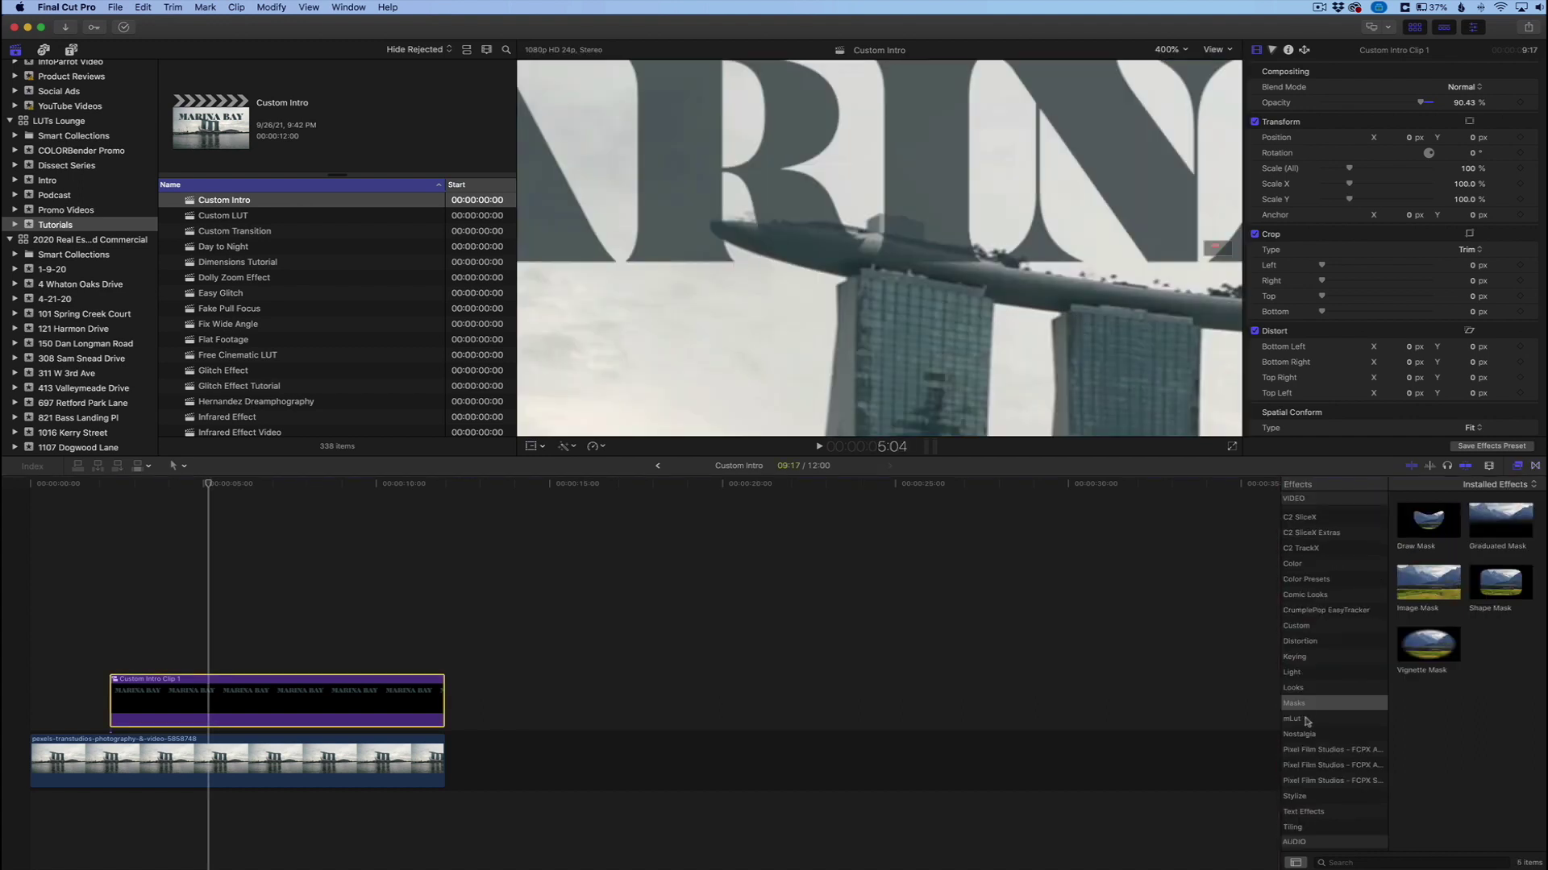
mouse_move(1426, 532)
mouse_down()
mouse_move(1128, 666)
mouse_move(224, 709)
mouse_up()
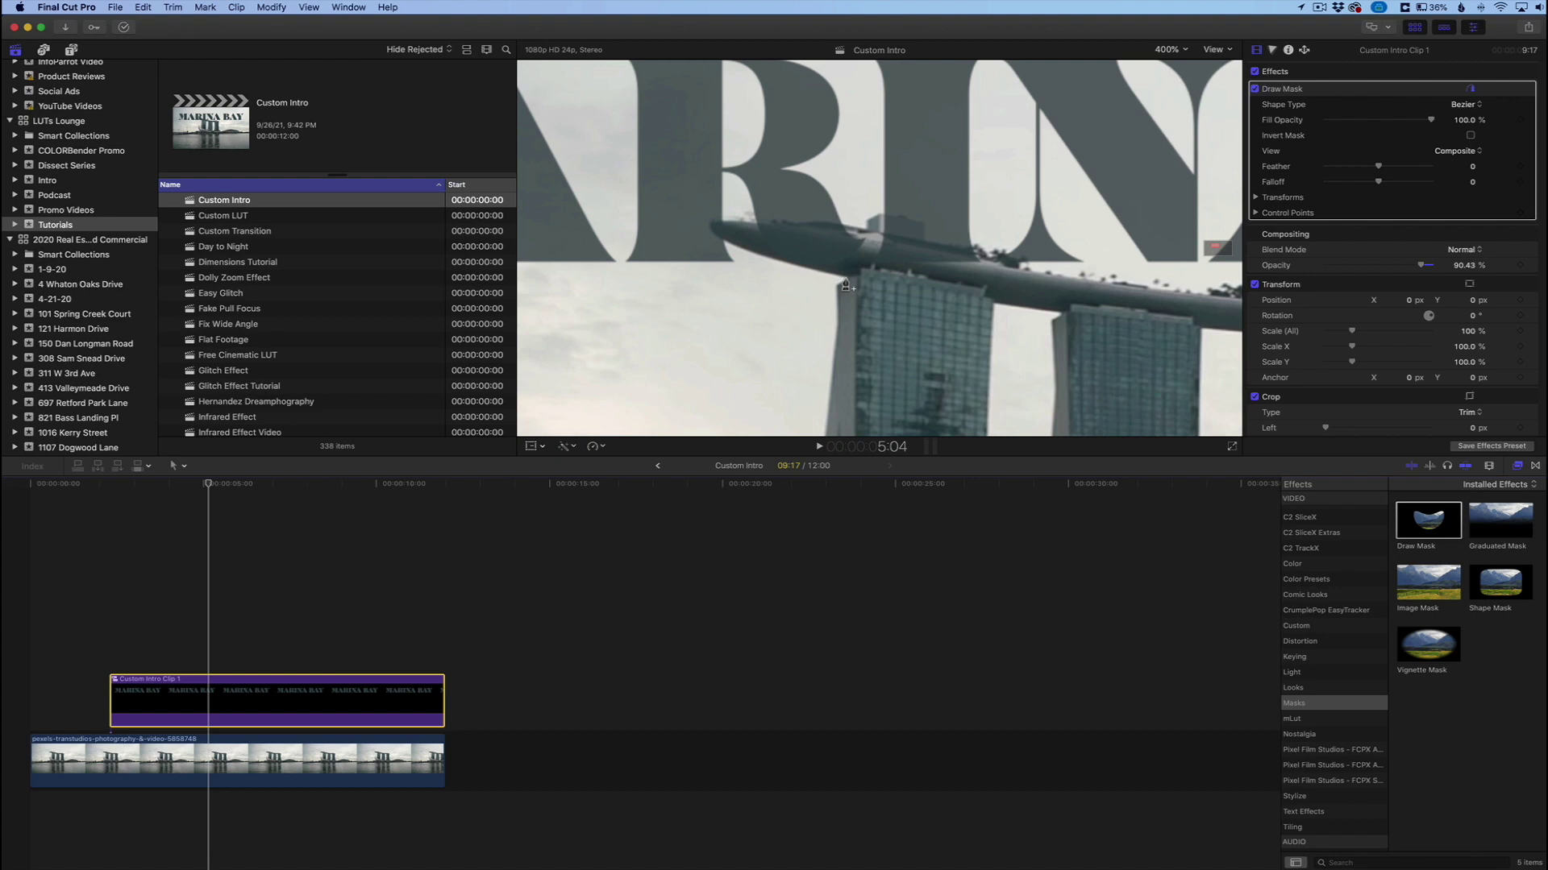
click(848, 279)
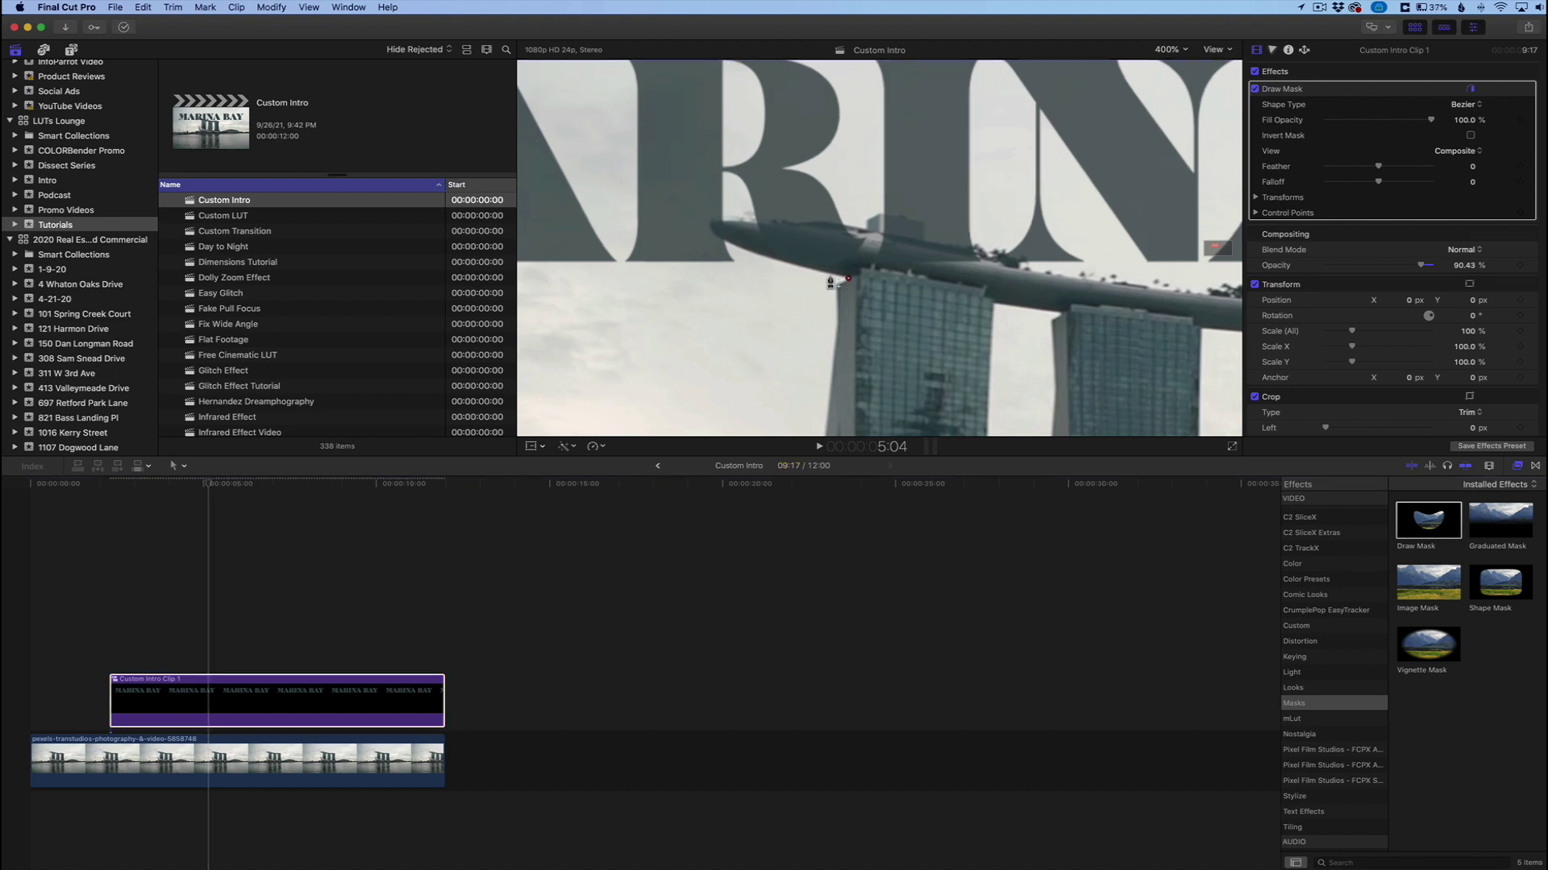
click(822, 273)
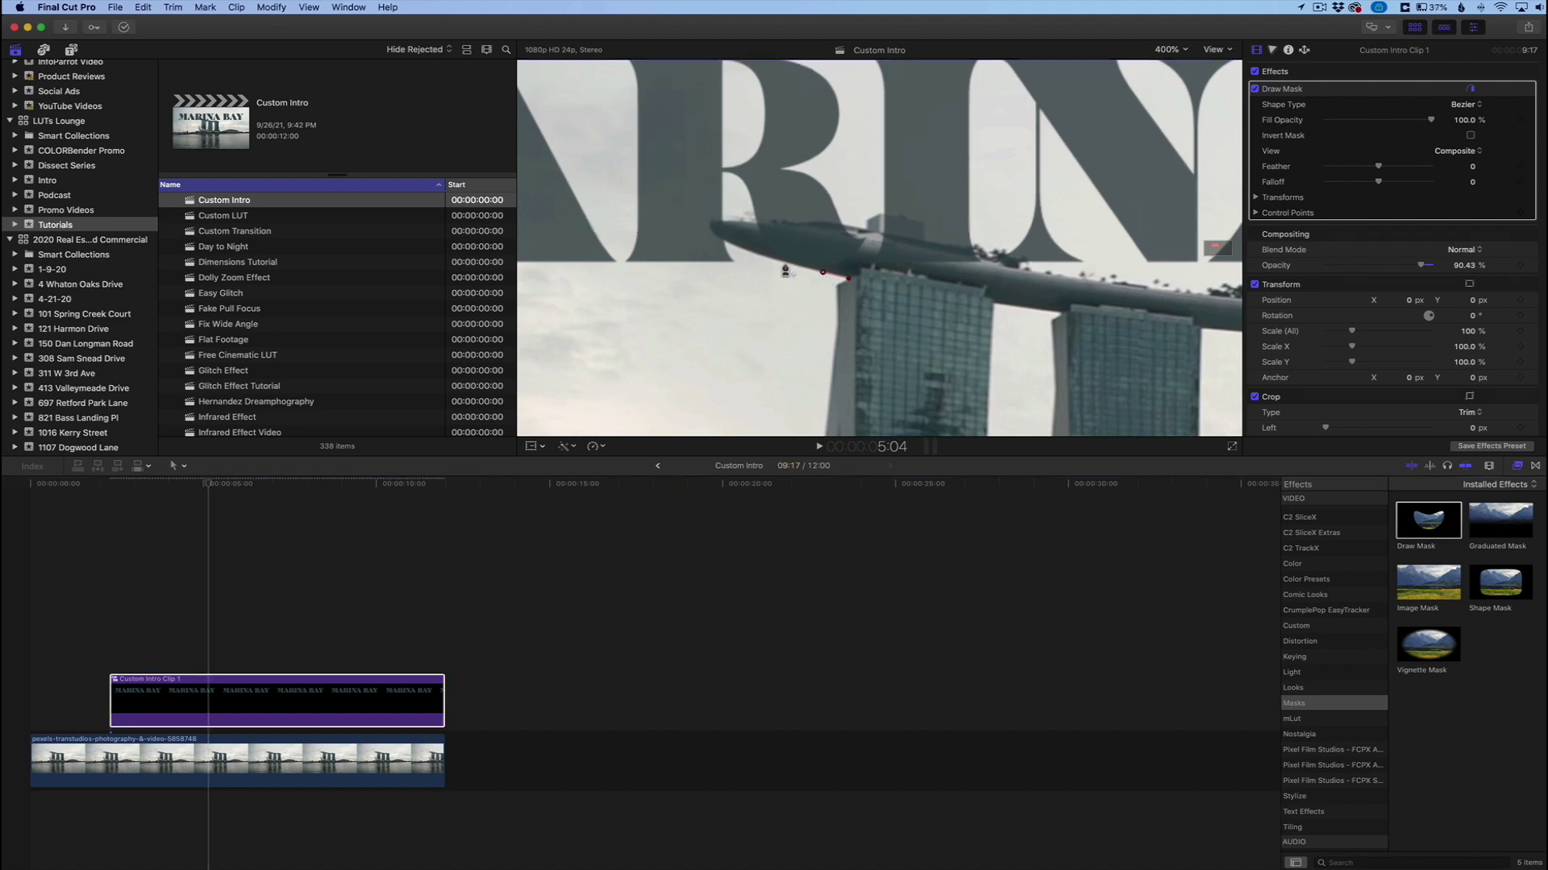
click(785, 264)
click(753, 254)
click(733, 244)
click(713, 235)
click(711, 228)
click(716, 223)
Continue the mask points along the rooftop's top edge and its raised section.
click(726, 221)
click(736, 221)
click(753, 223)
click(772, 223)
click(782, 223)
click(792, 225)
click(800, 224)
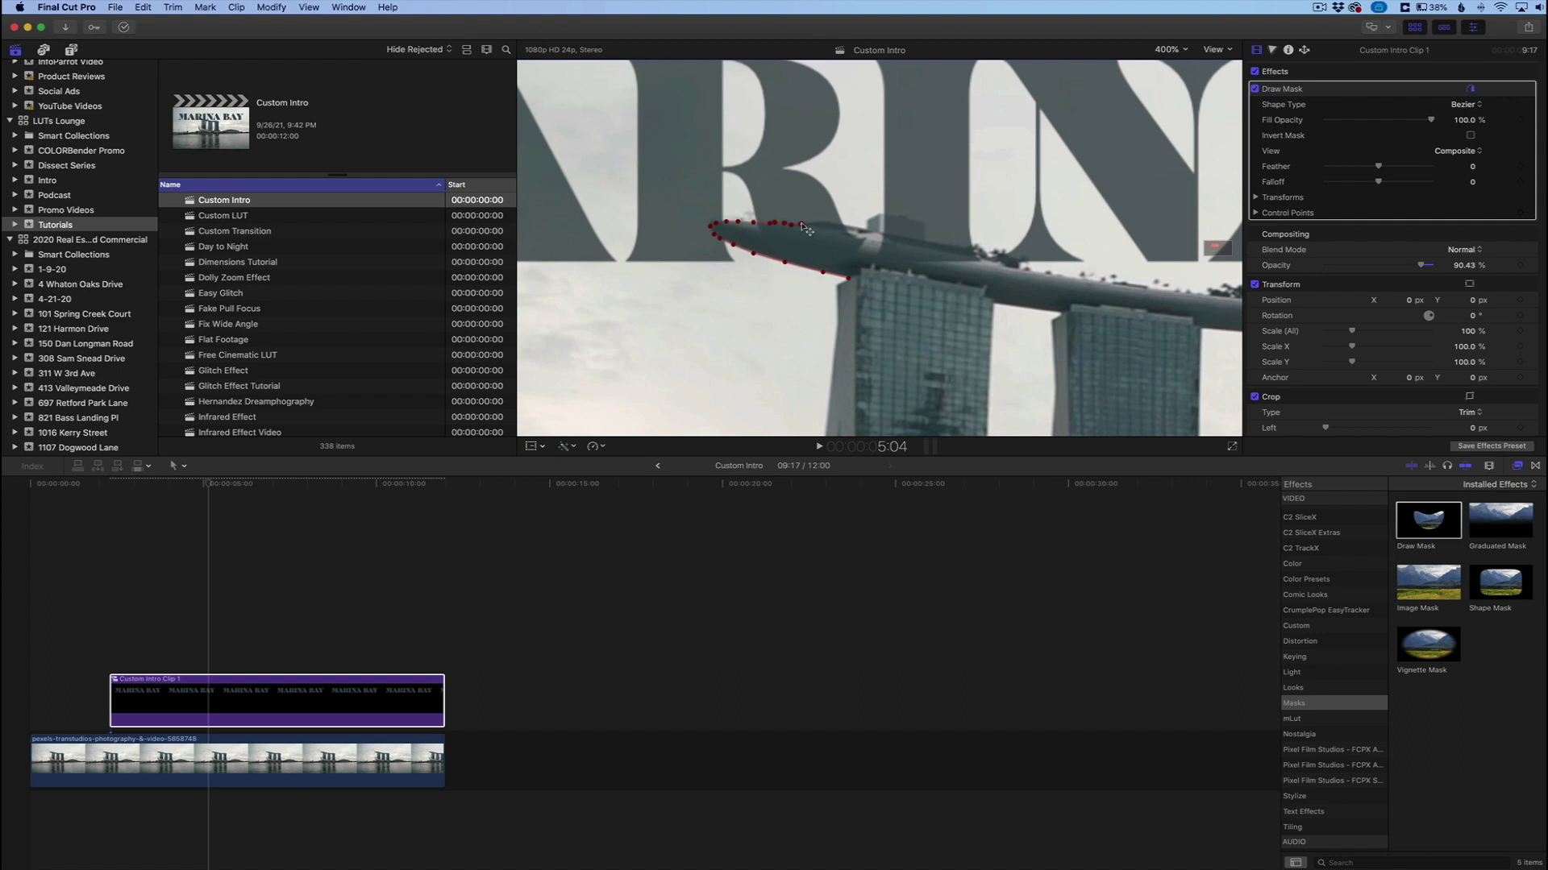
click(814, 223)
click(826, 223)
click(838, 225)
click(853, 228)
click(868, 229)
click(881, 214)
Extend the mask to the rooftop's right end and close the outline at its start point.
click(924, 225)
click(923, 241)
click(955, 246)
click(970, 247)
click(976, 247)
click(984, 252)
click(995, 250)
click(1003, 250)
click(1018, 263)
click(1047, 274)
click(1045, 311)
click(924, 291)
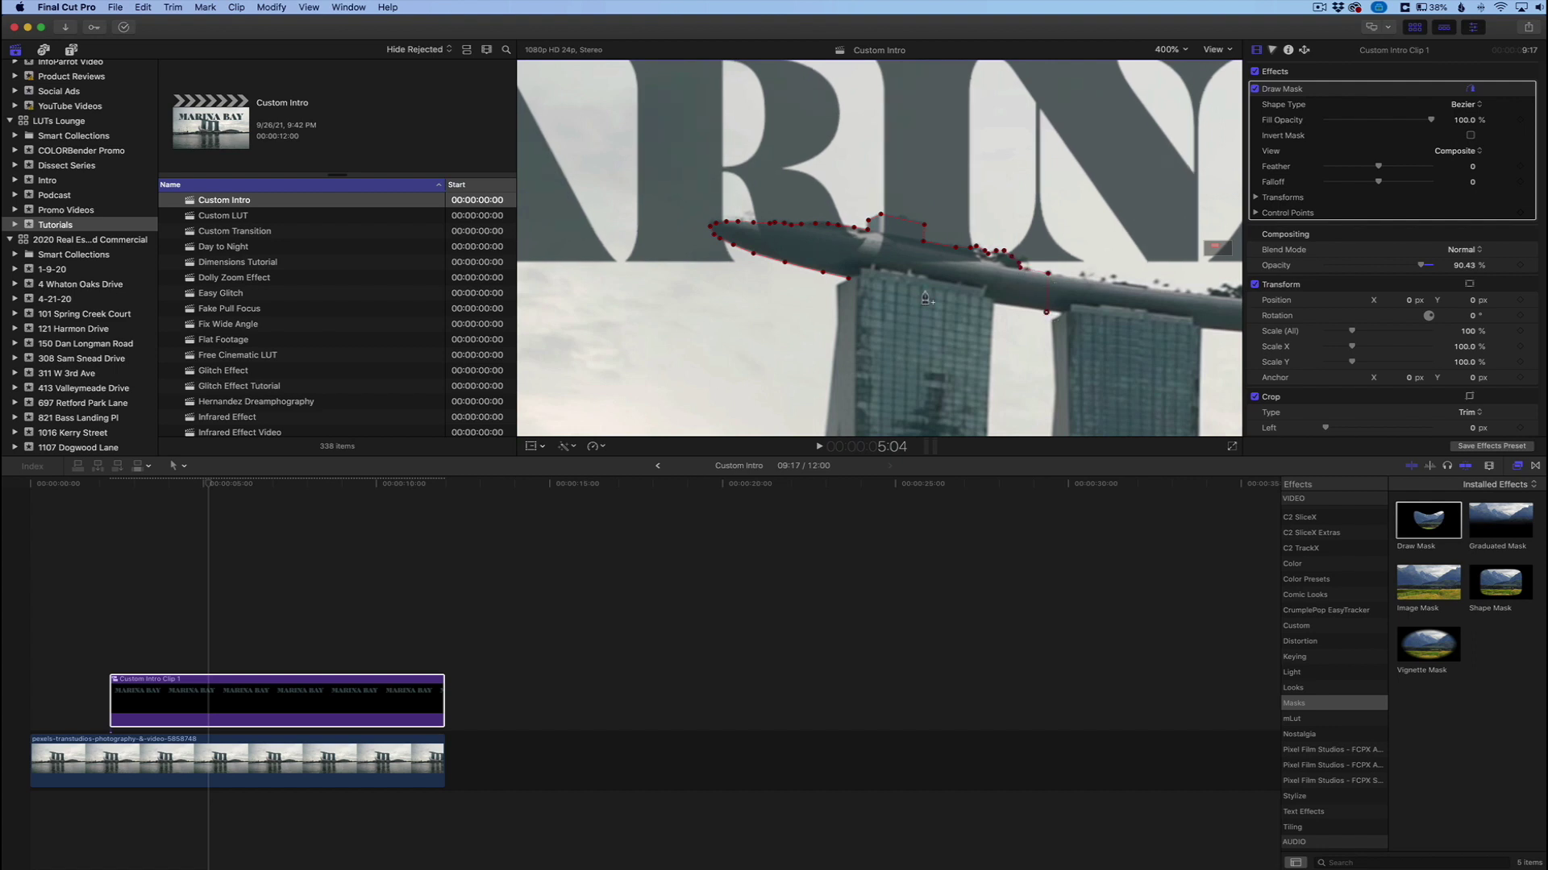
click(848, 284)
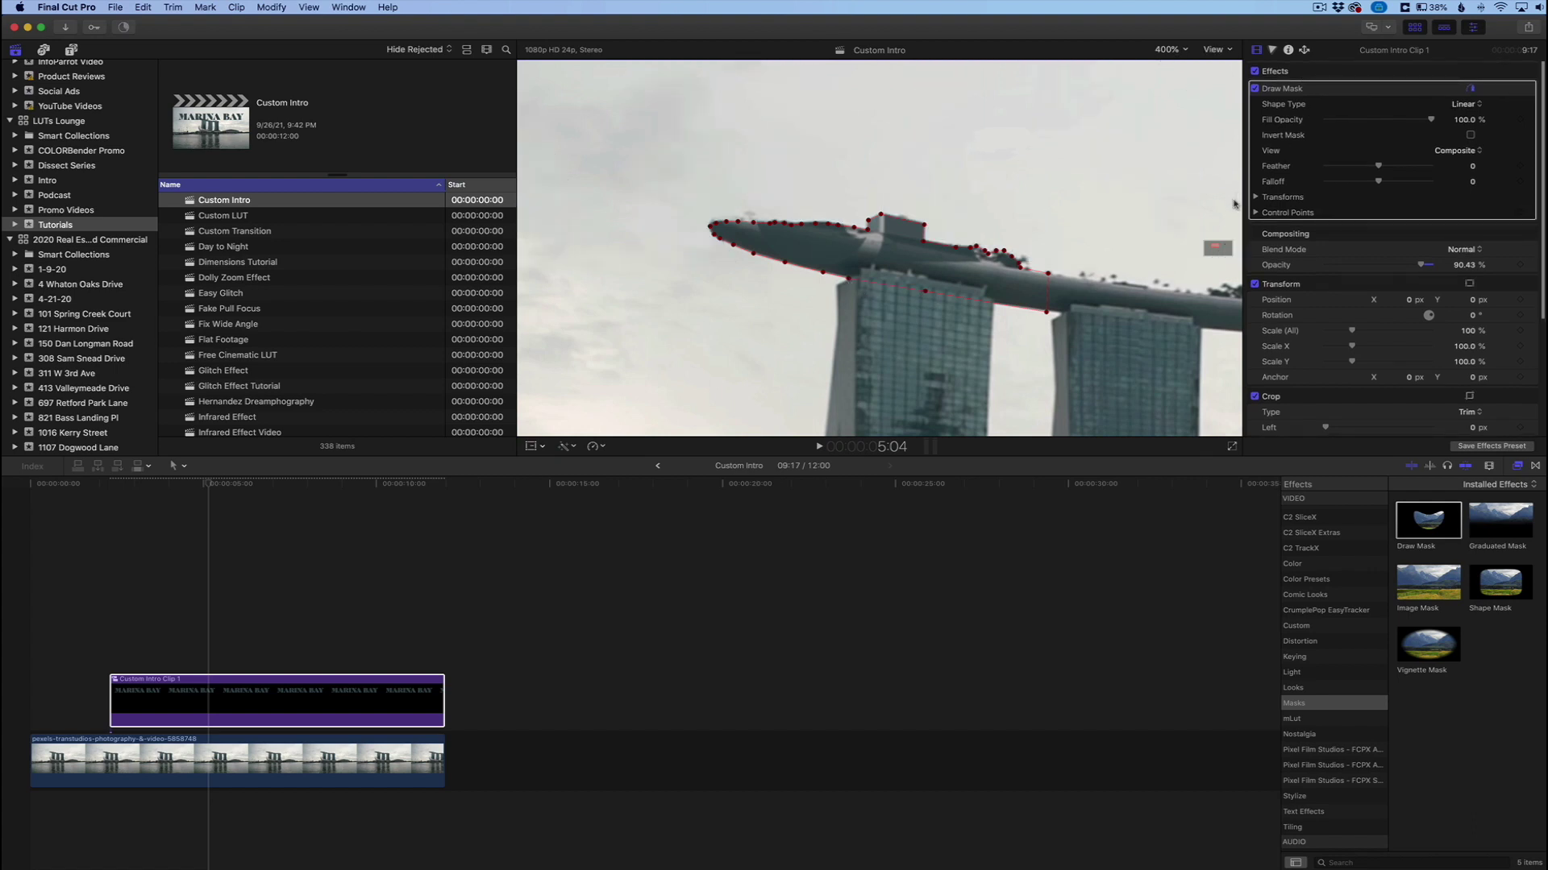
Return the viewer to 100% and turn on Invert Mask for the title's Draw Mask.
click(1182, 50)
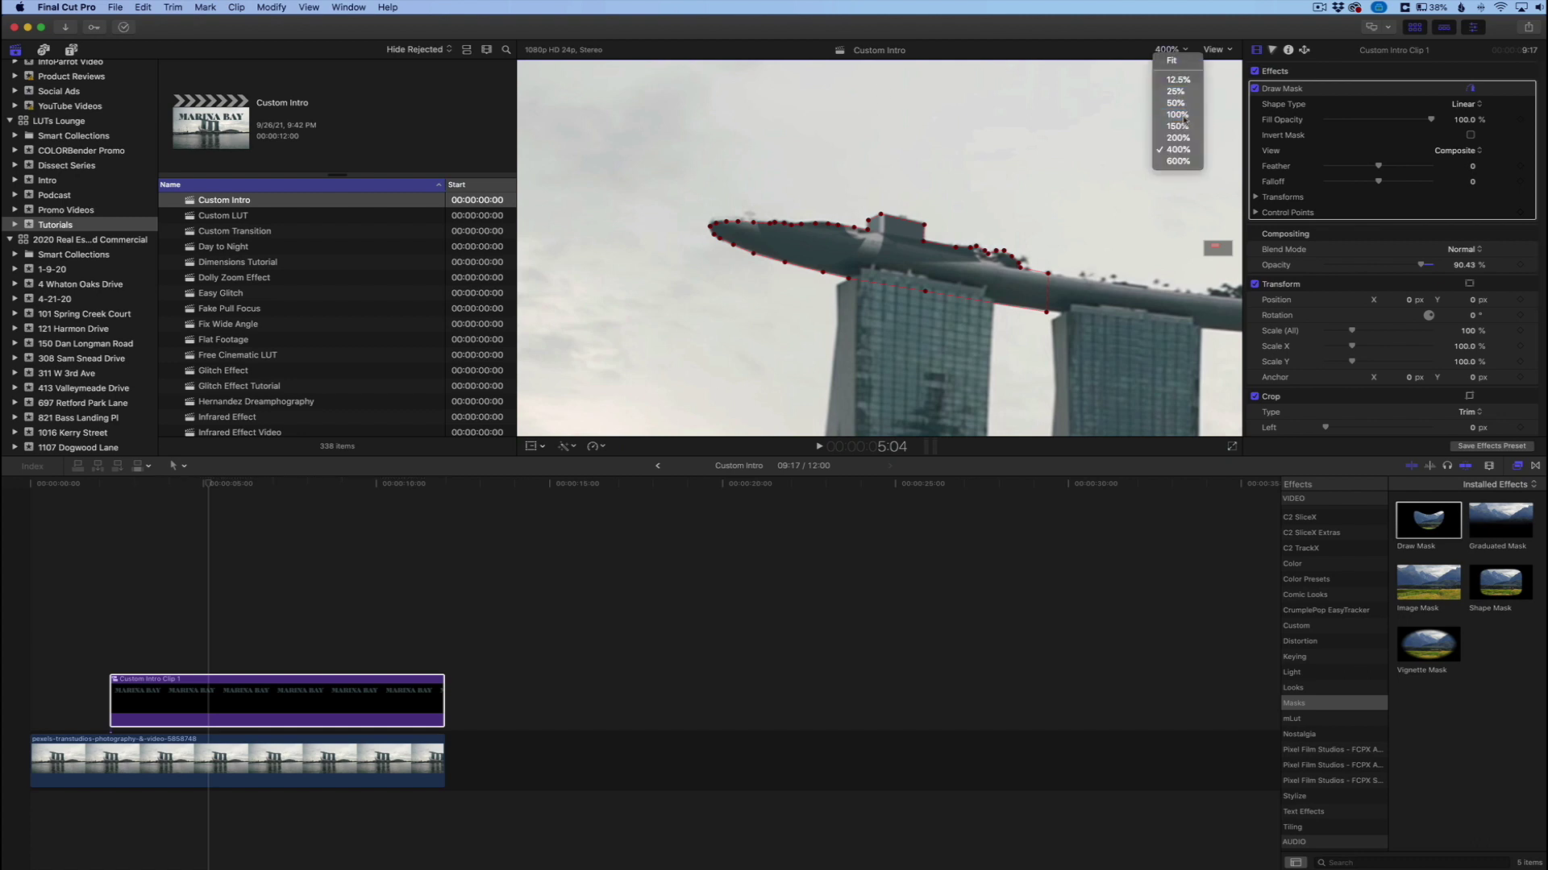
click(1182, 118)
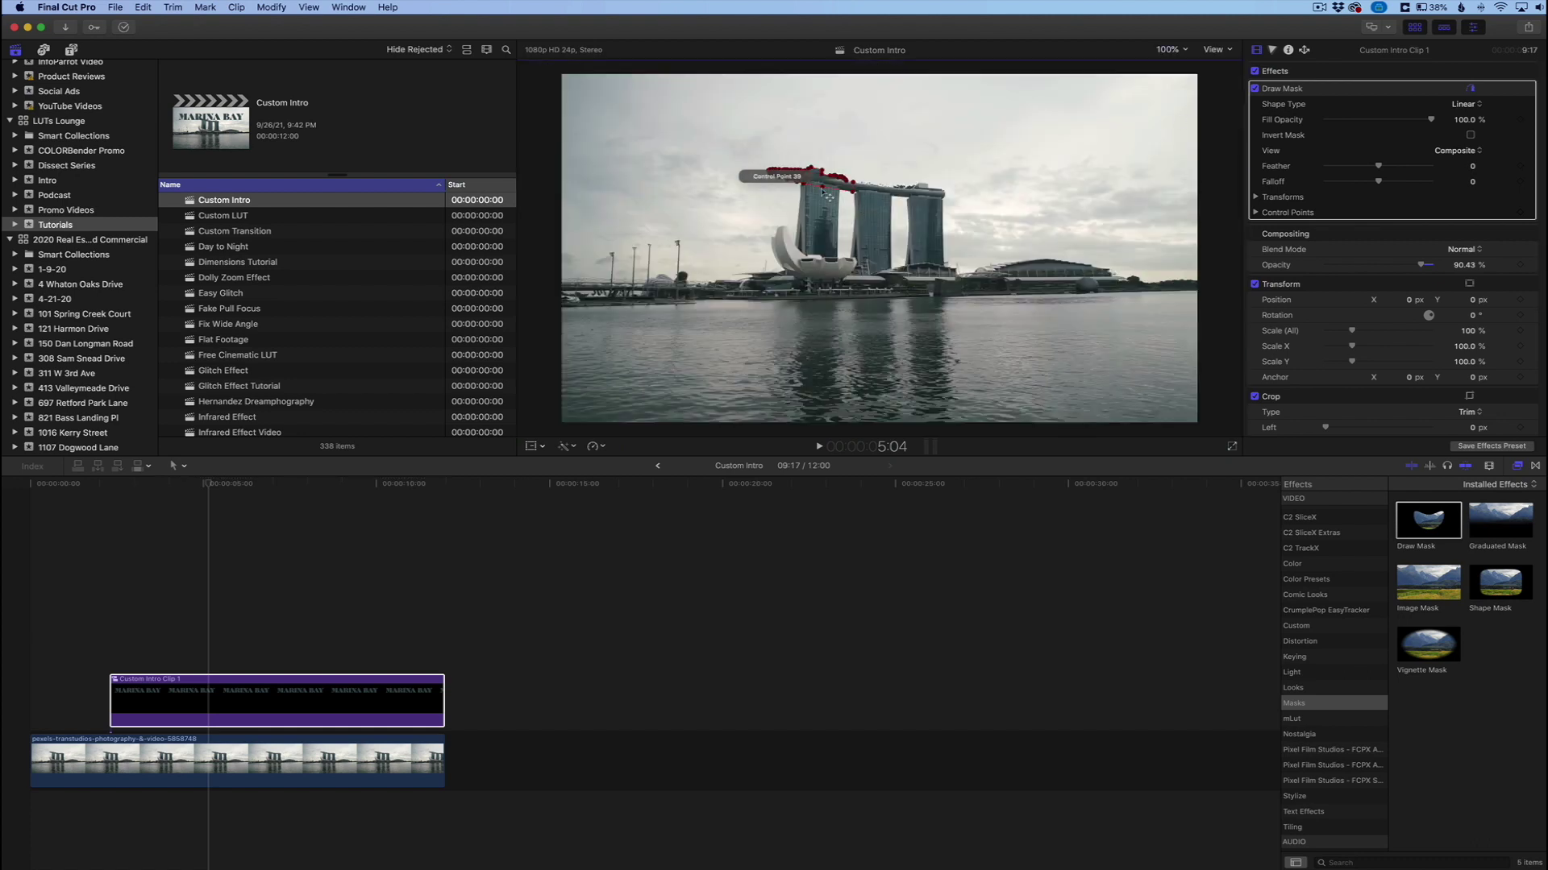
click(214, 701)
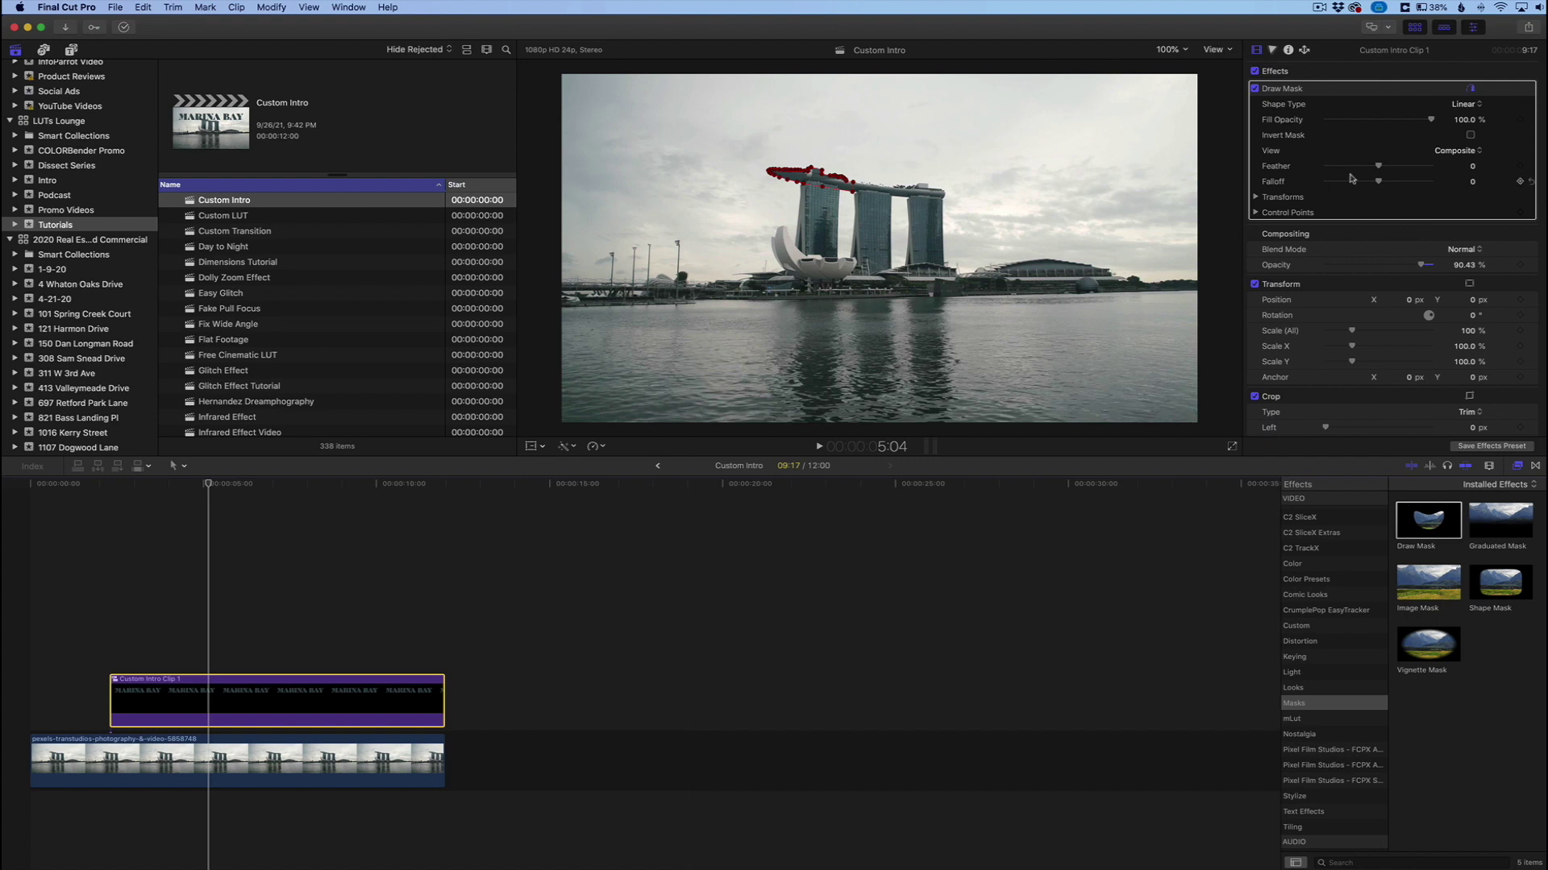
click(1470, 135)
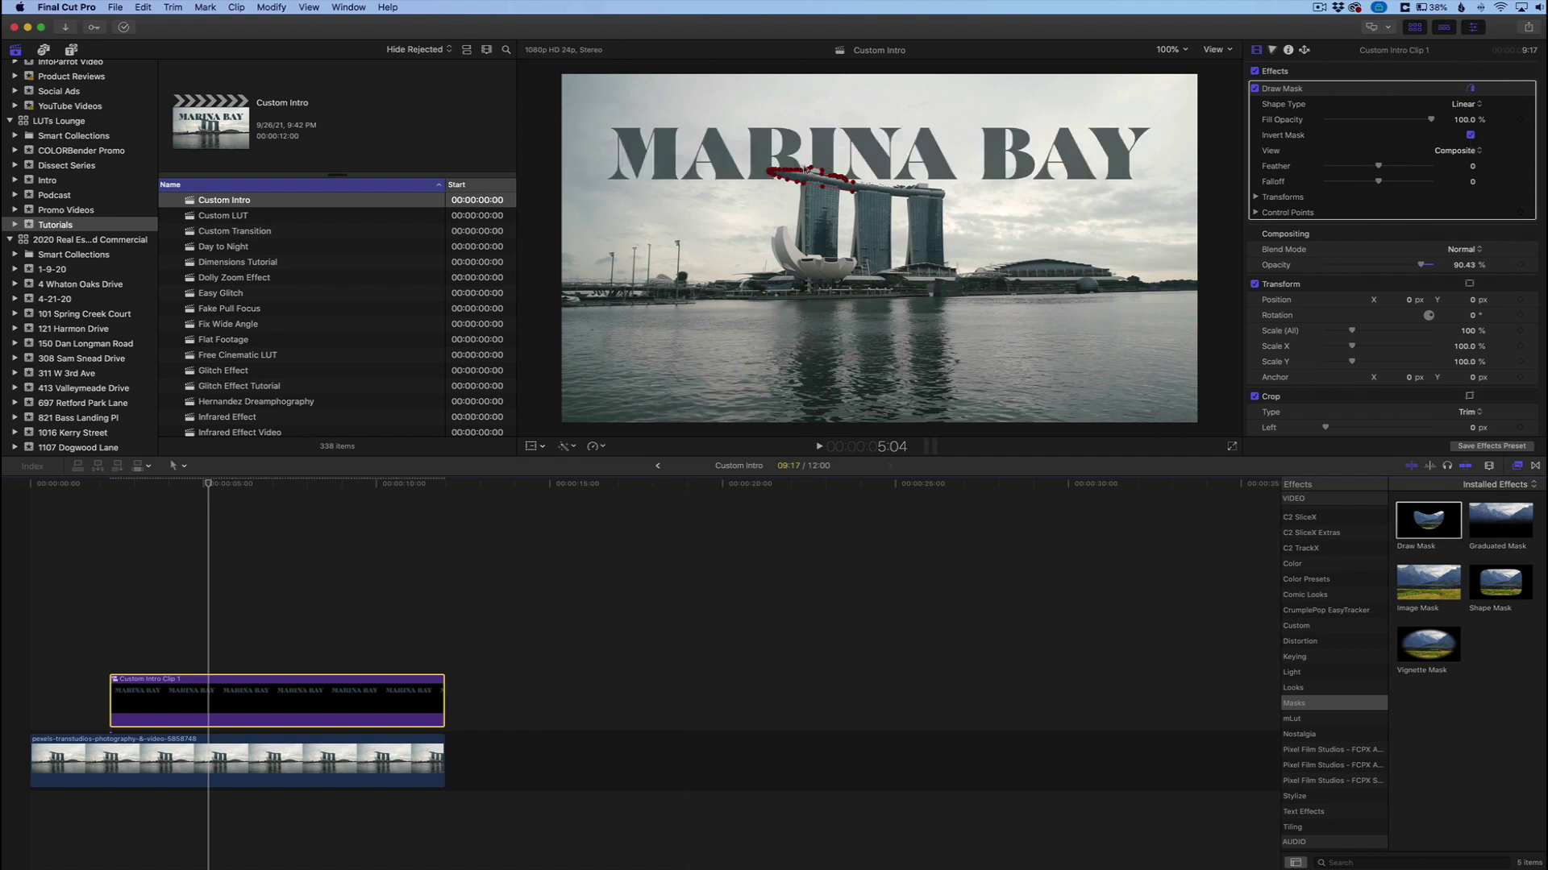
click(323, 615)
click(249, 764)
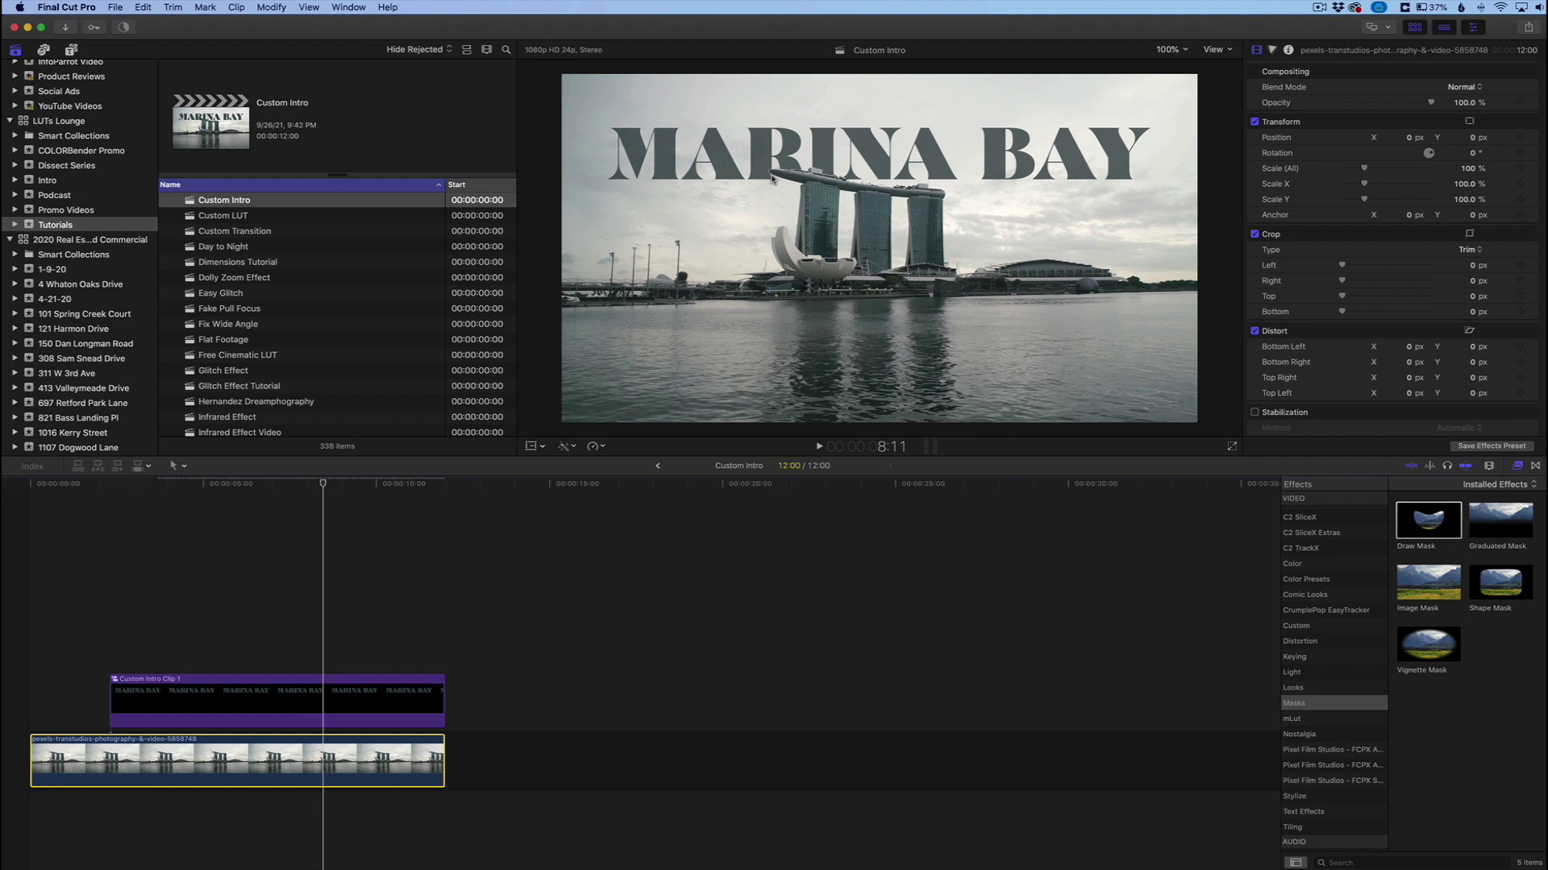
Zoom the viewer to 400% on the rooftop and set the Draw Mask Feather to -2.0.
click(281, 697)
click(1183, 52)
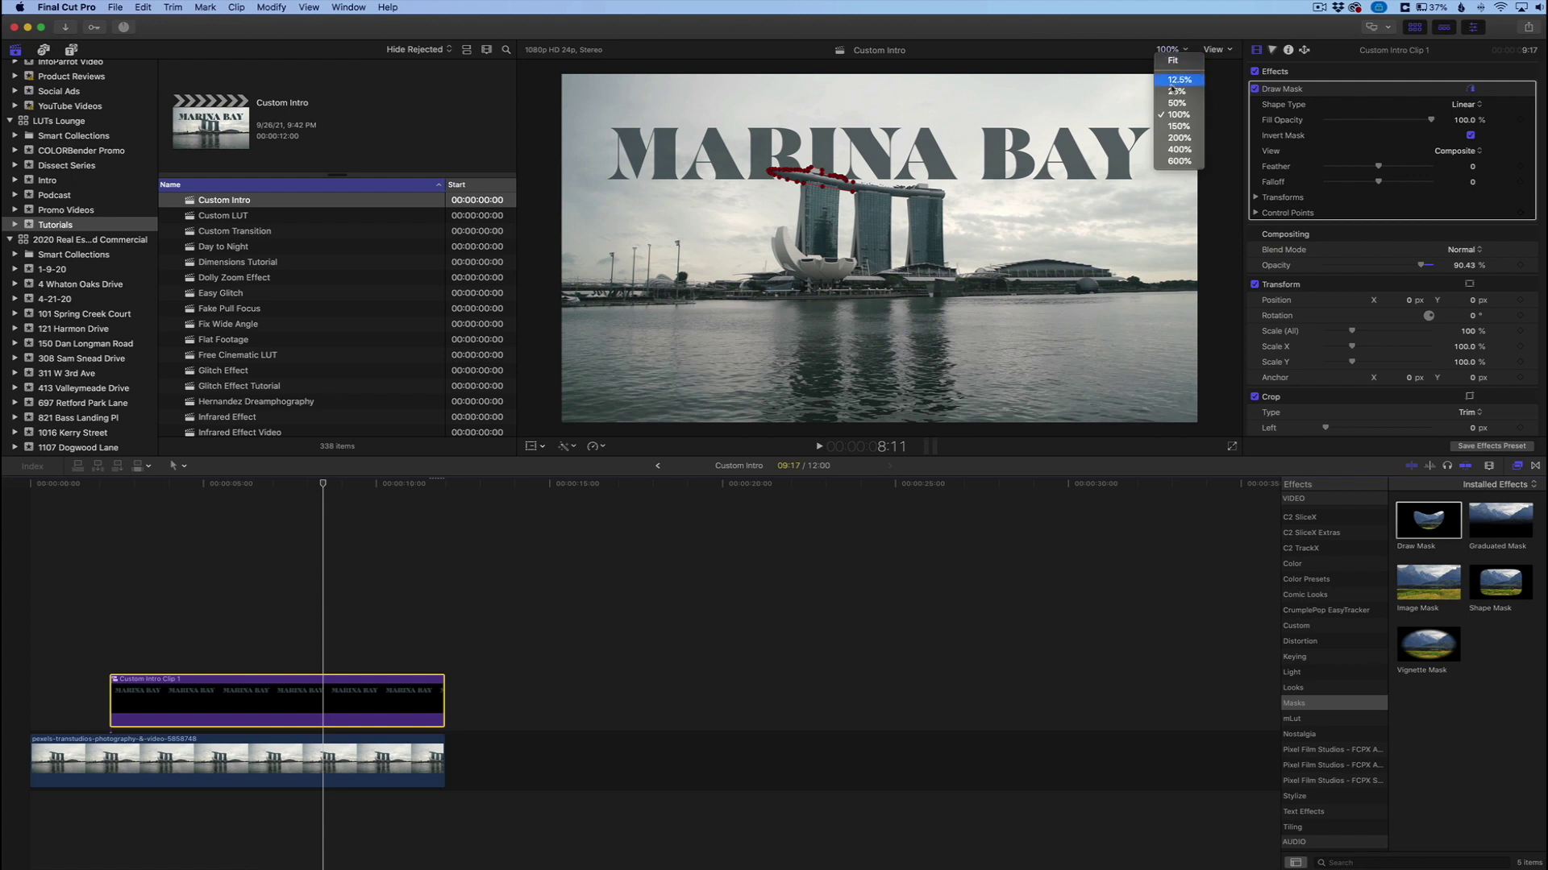
click(1184, 149)
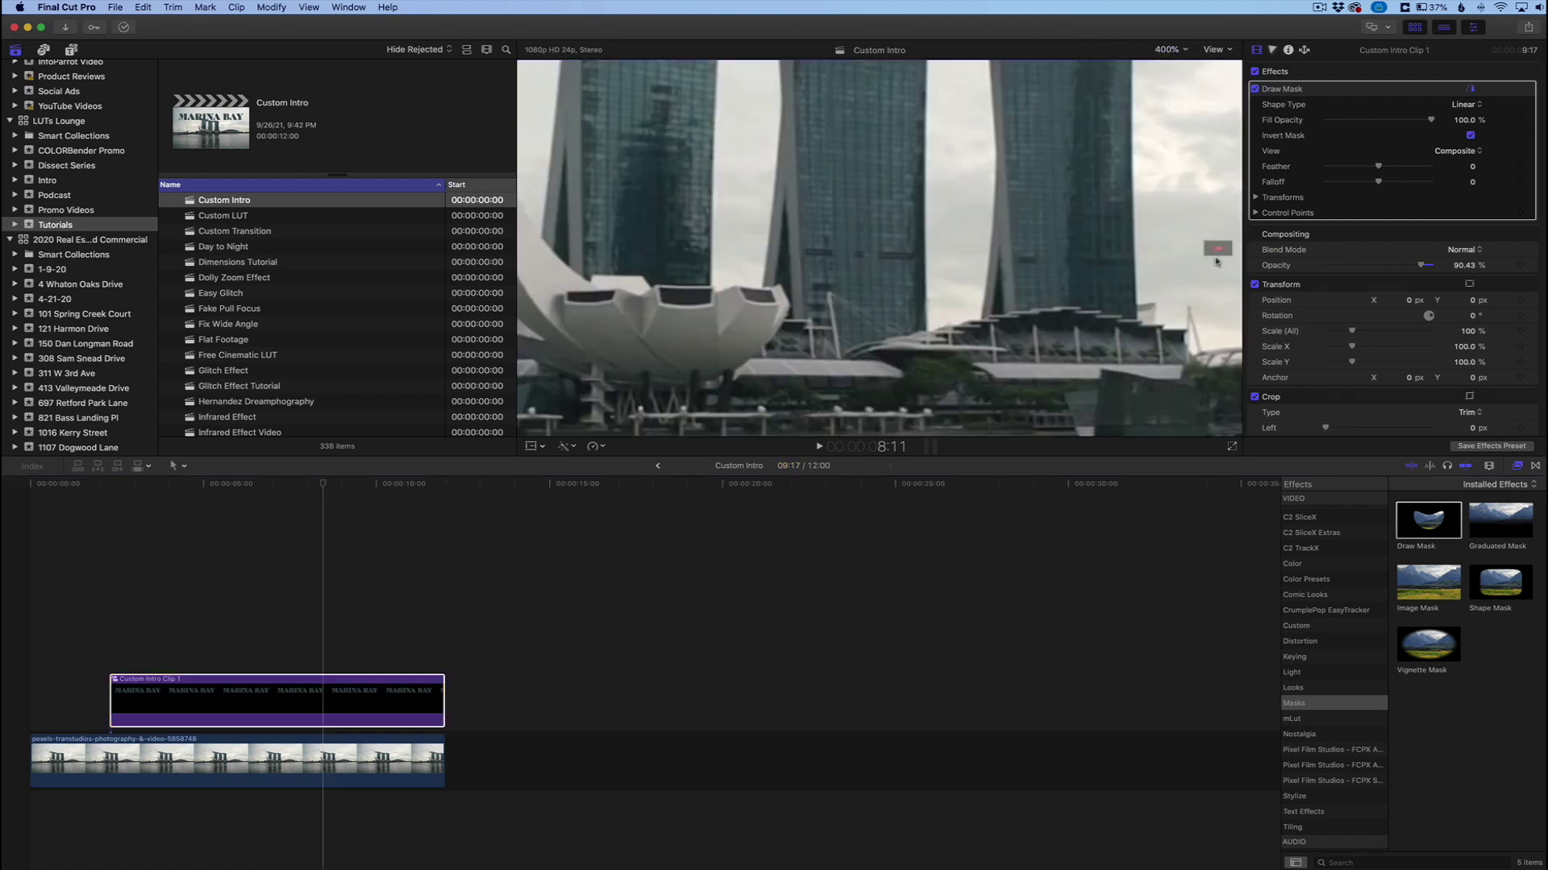
scroll(1212, 254, up, 10)
scroll(1211, 250, right, 5)
click(317, 709)
click(317, 710)
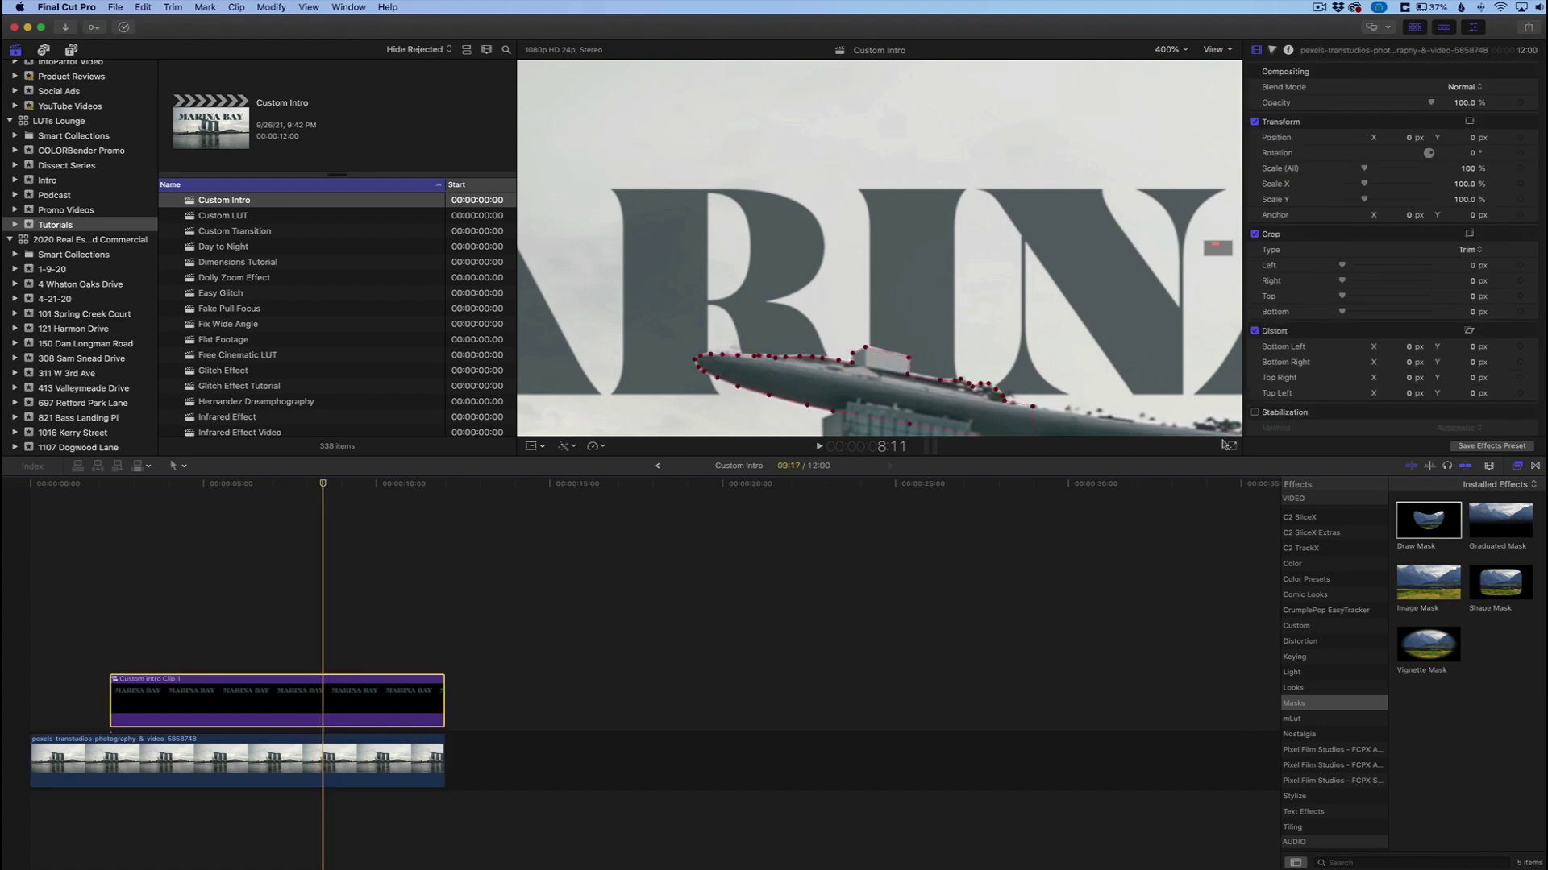
drag(1378, 166, 1379, 169)
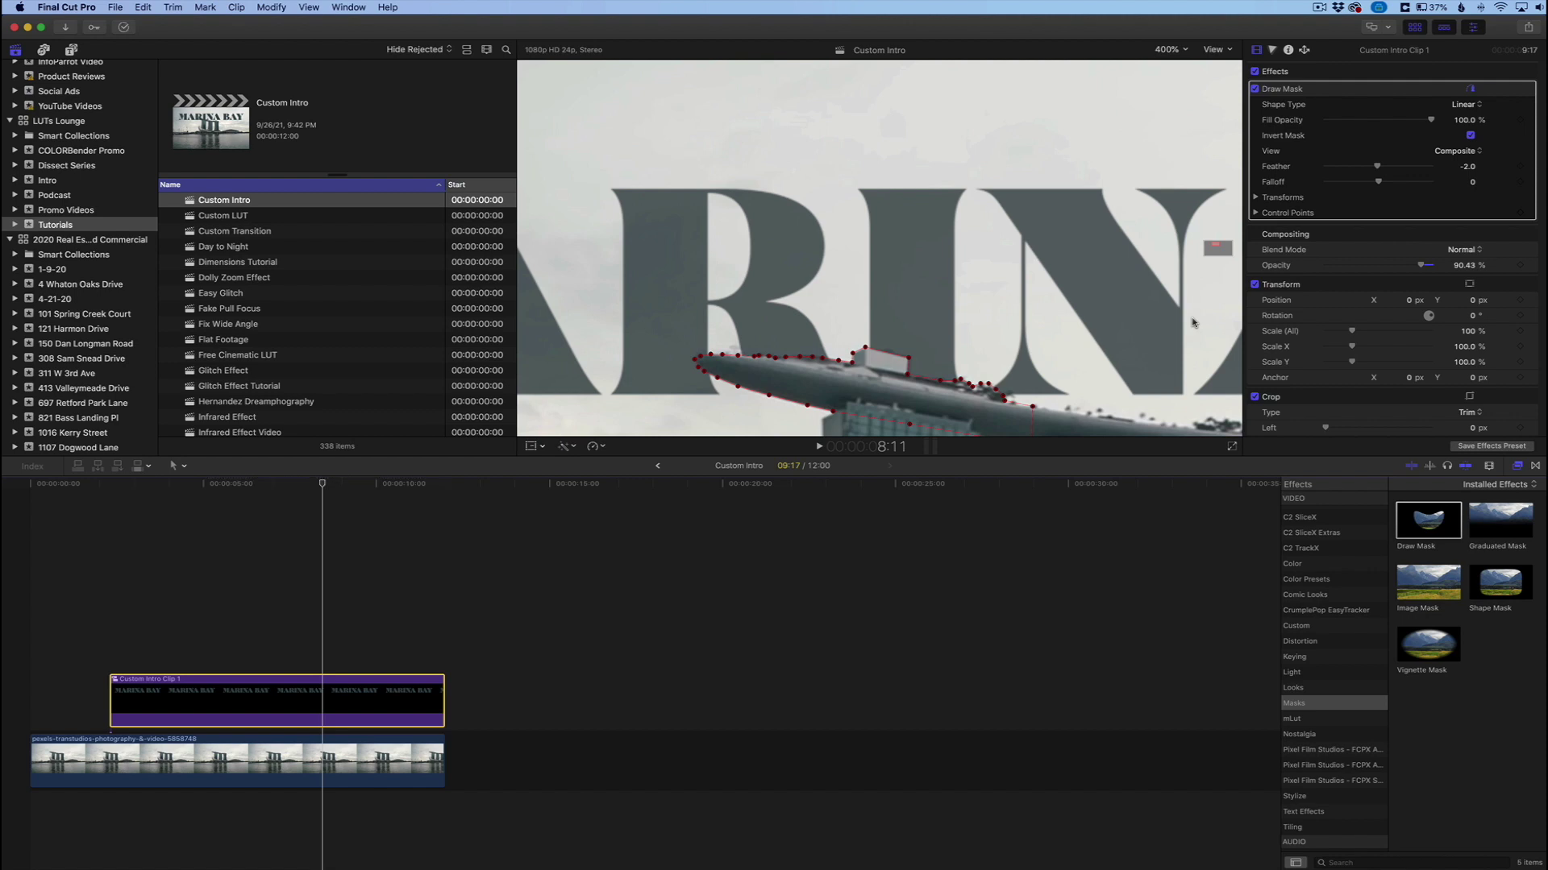
drag(1378, 183, 1379, 184)
drag(1378, 167, 1377, 168)
click(1166, 50)
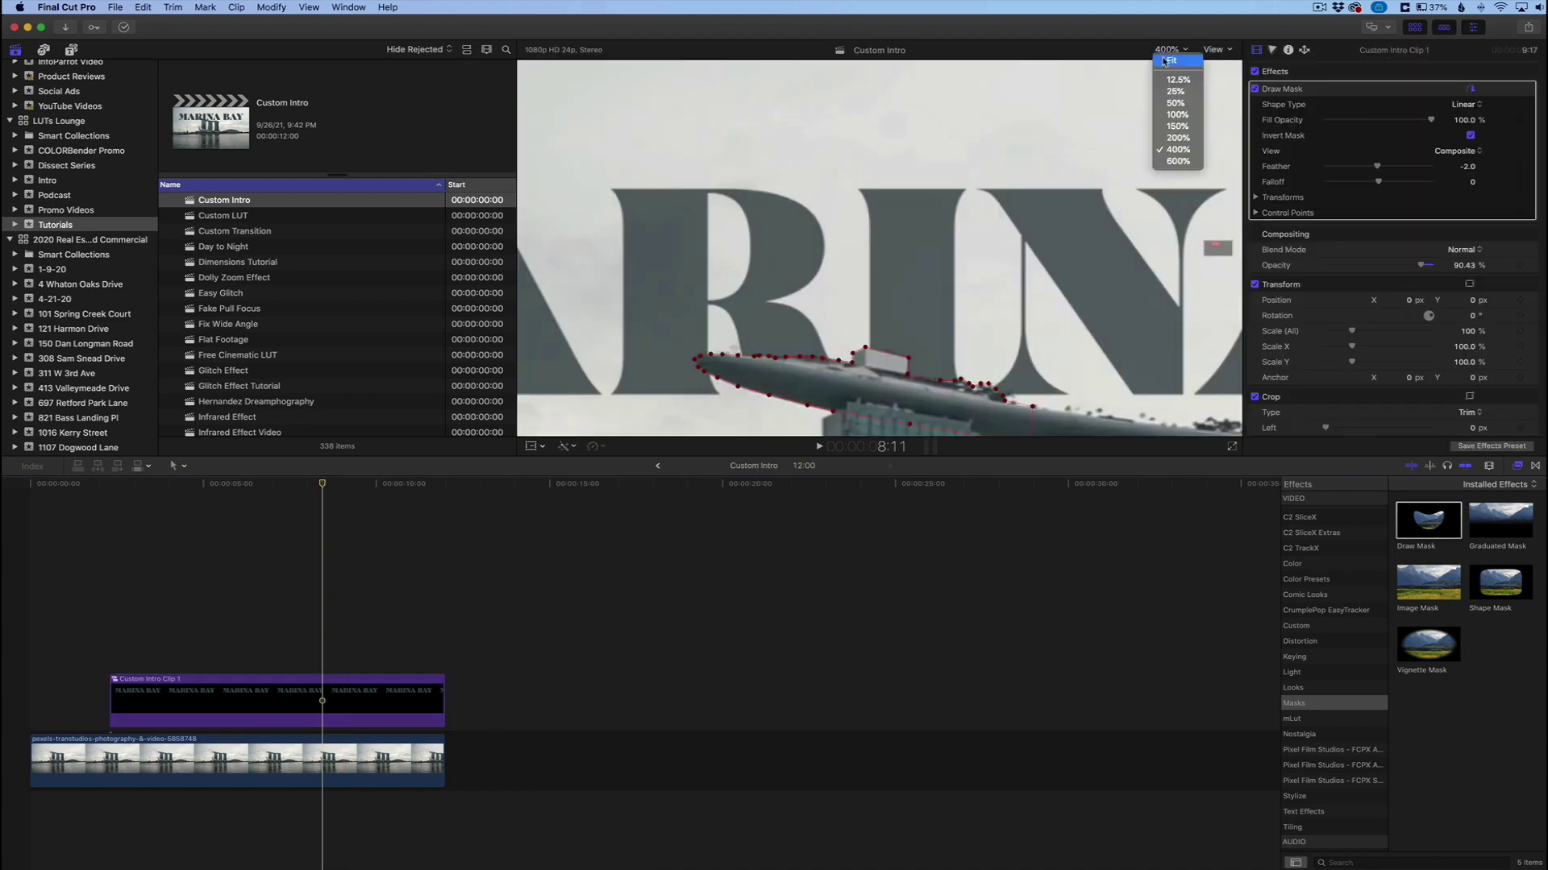
With the viewer at Fit, drag Cross Dissolve onto both ends of the Custom Intro title clip.
click(1172, 62)
click(260, 767)
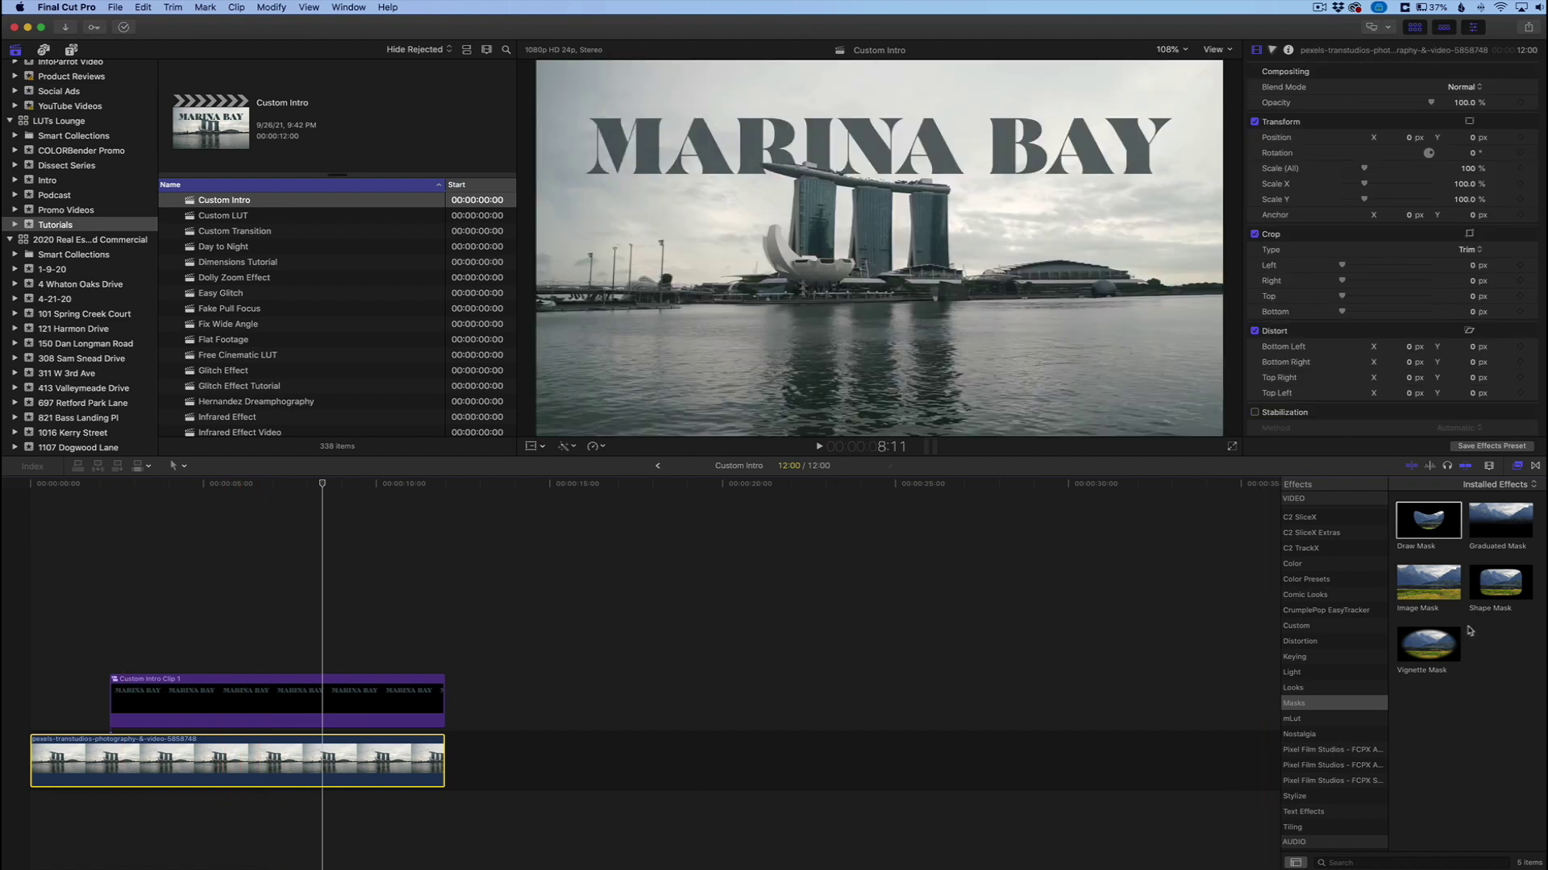
click(1536, 466)
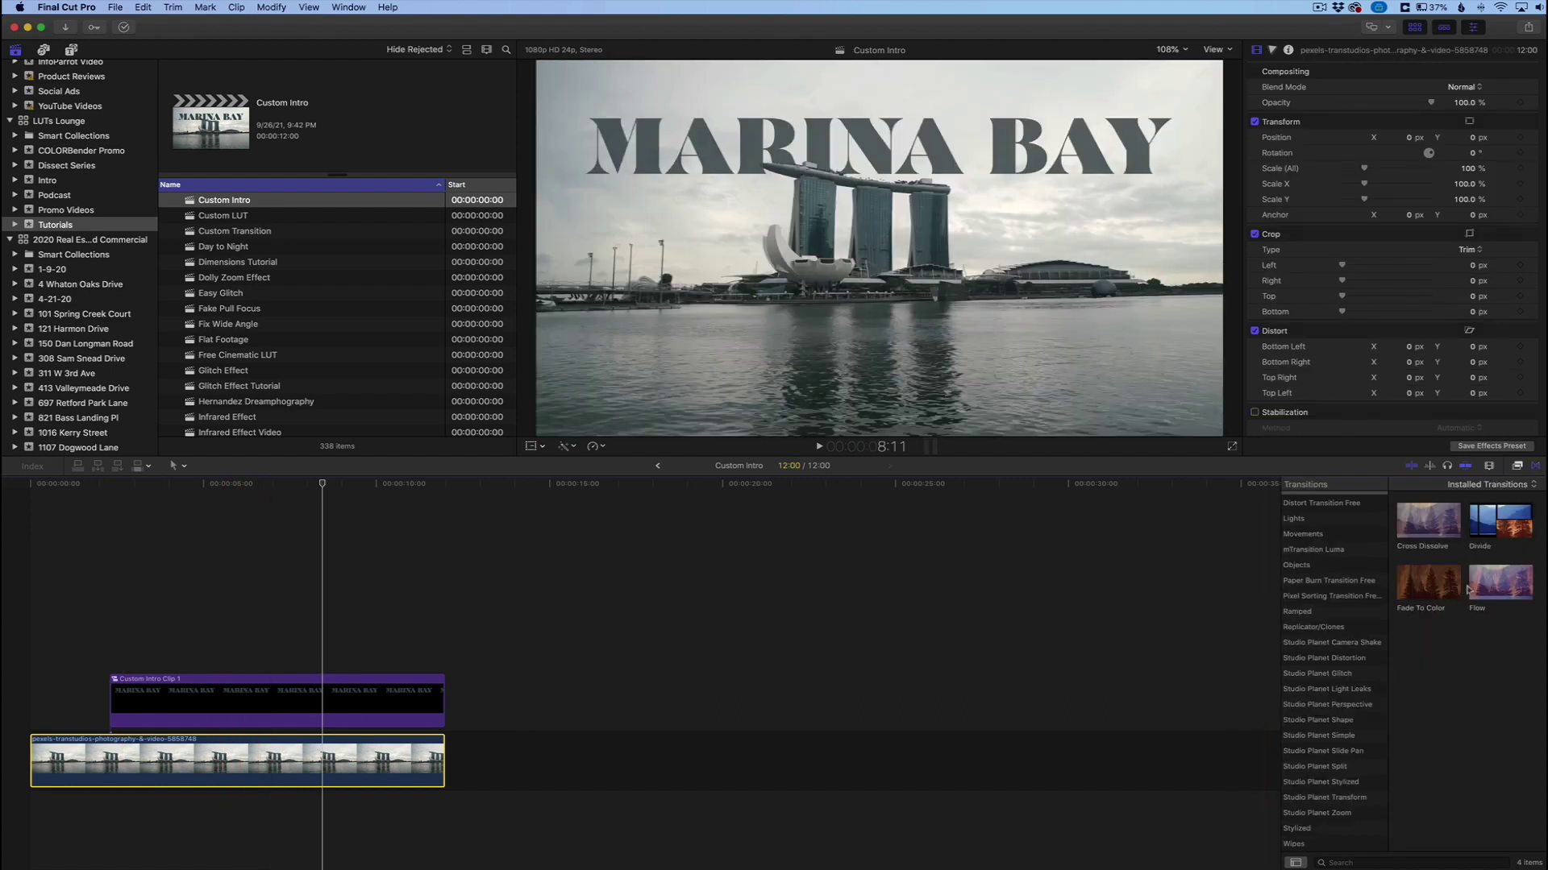
drag(1435, 529, 167, 688)
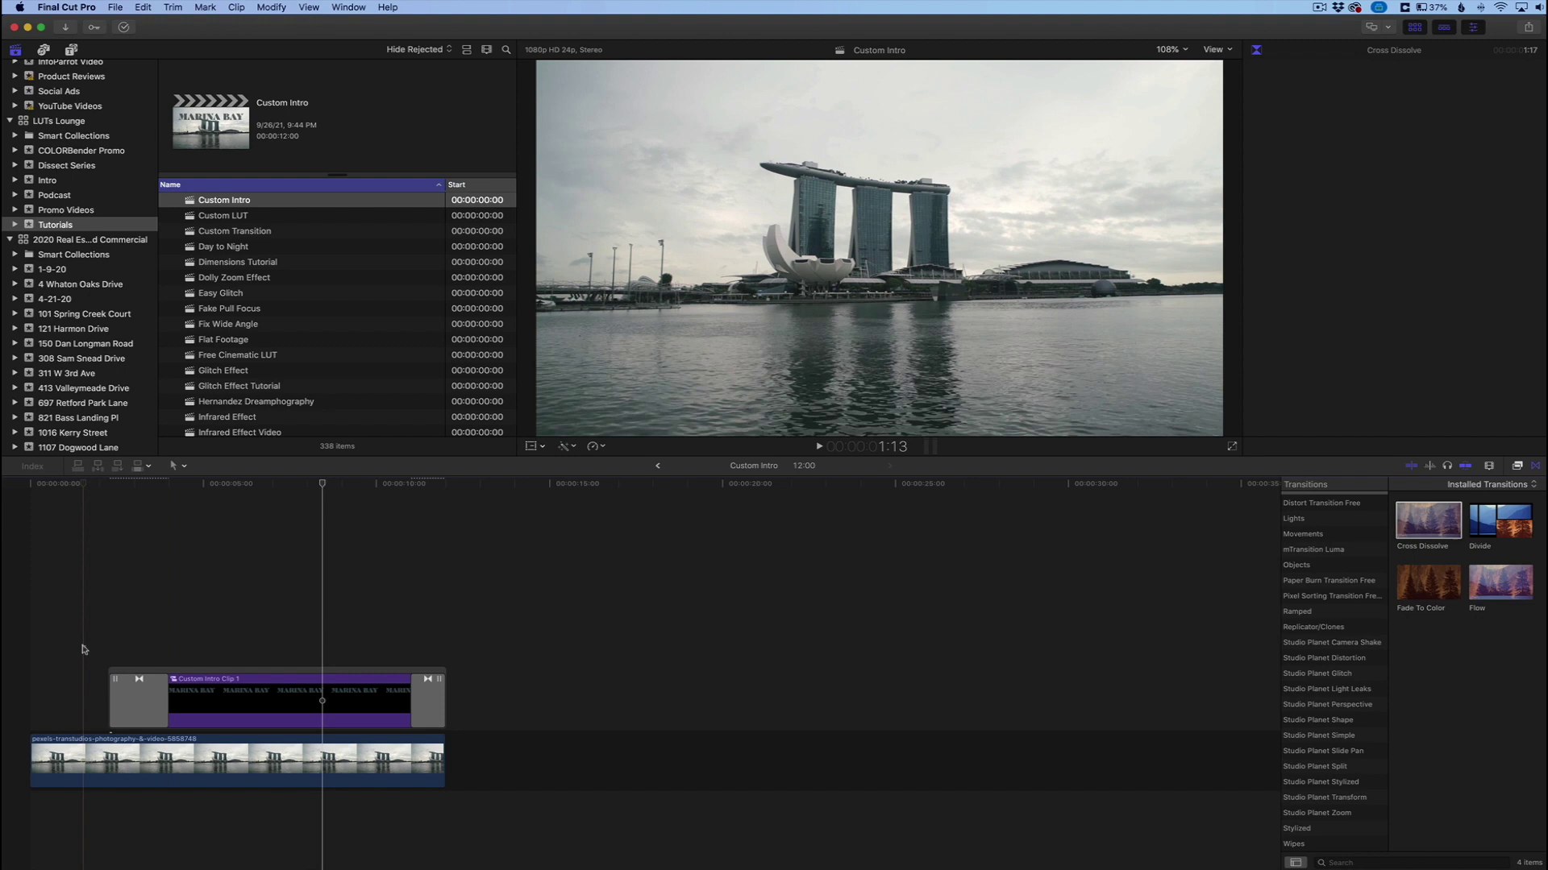
click(84, 650)
key(space)
key(super+shift+f)
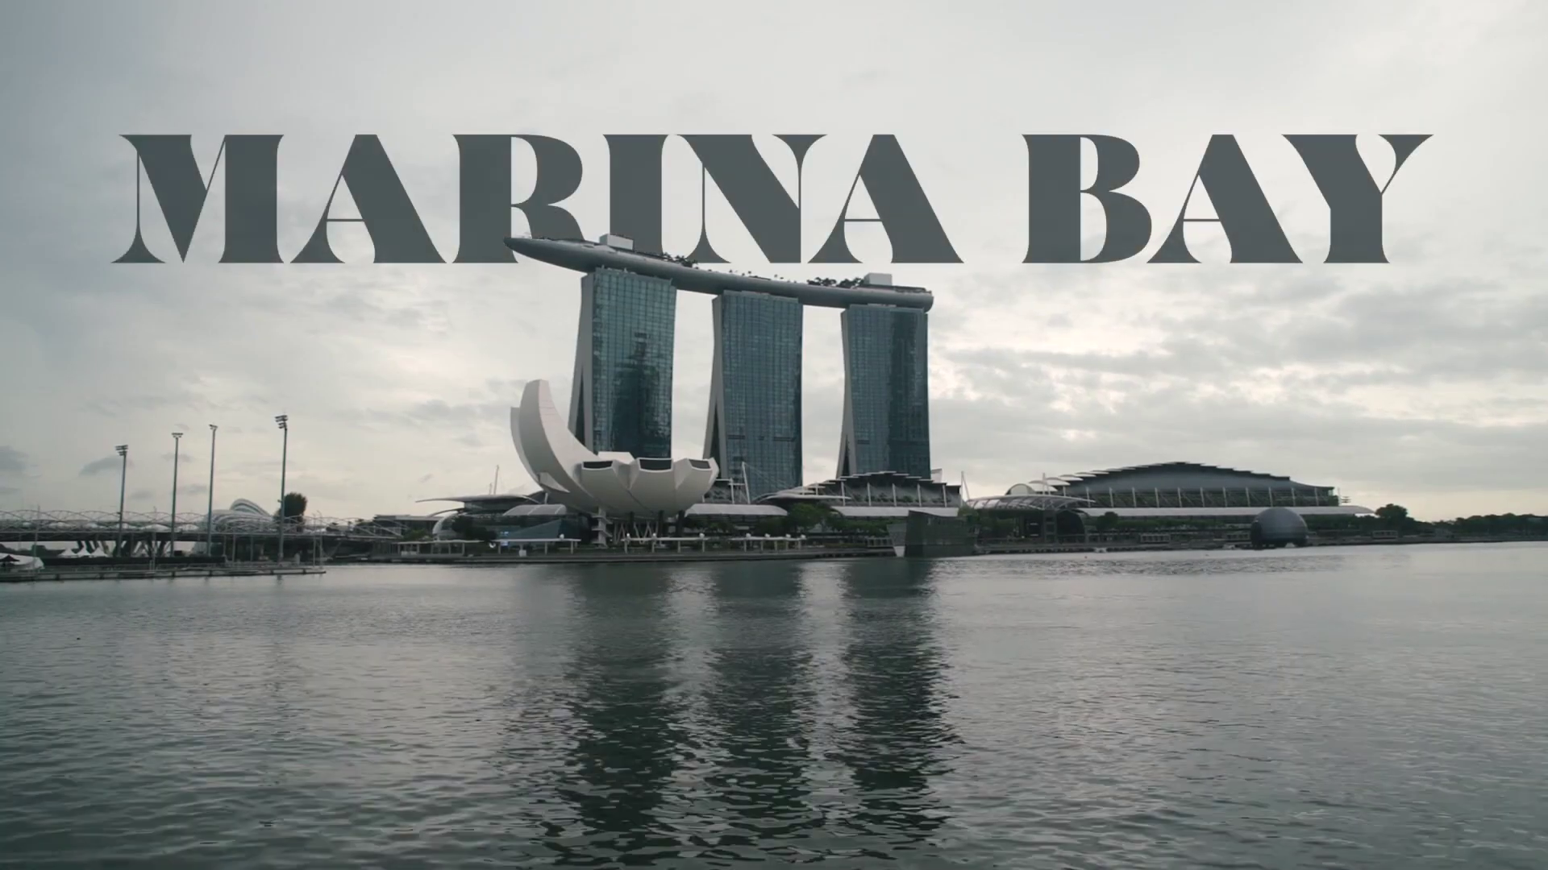
key(Escape)
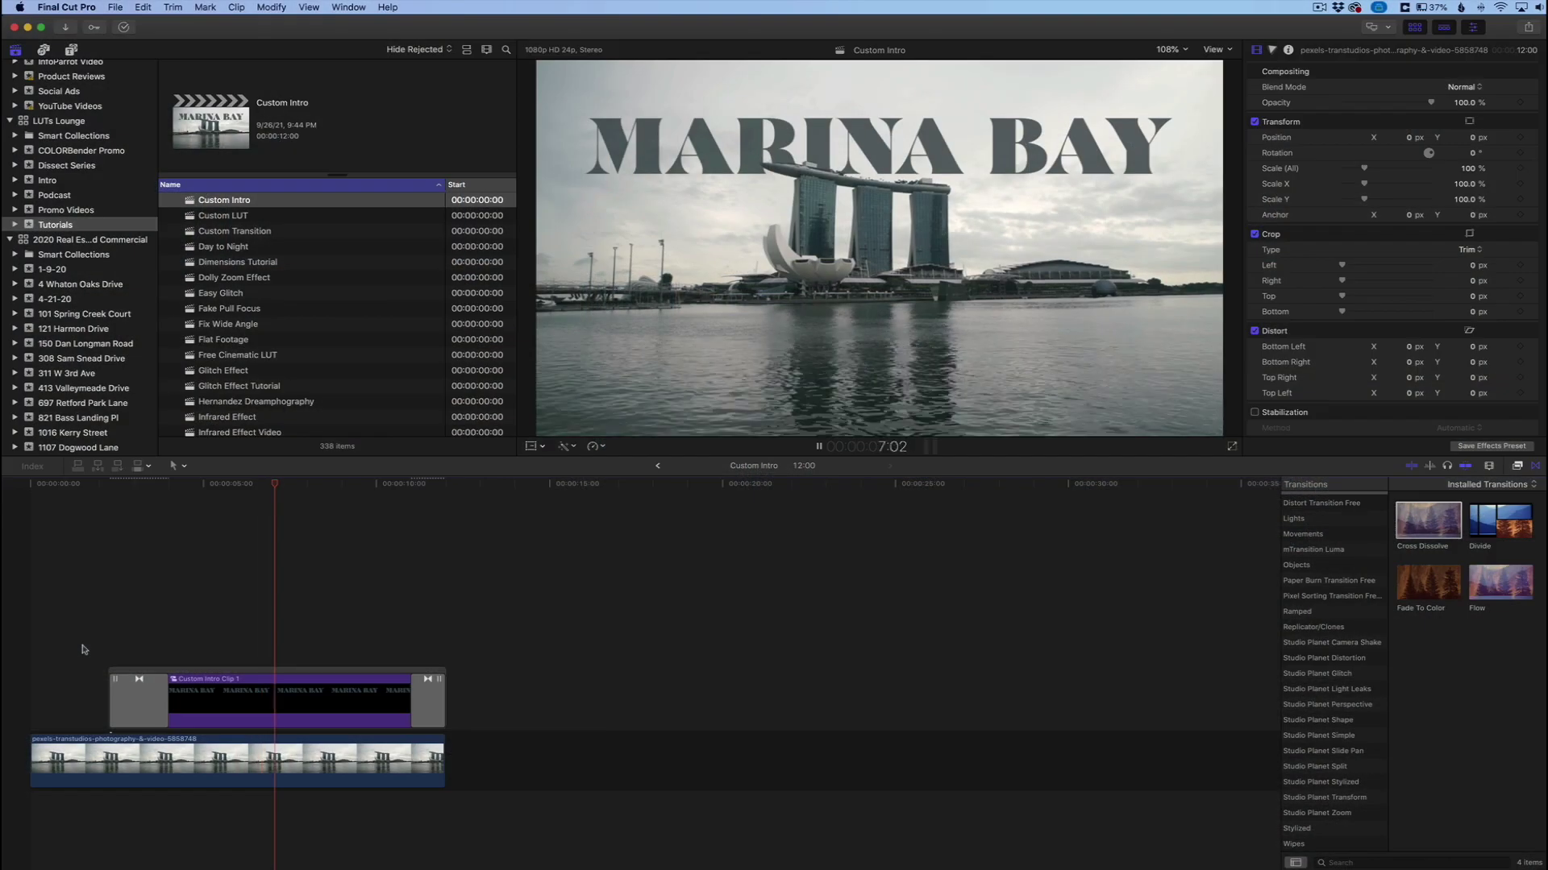
key(space)
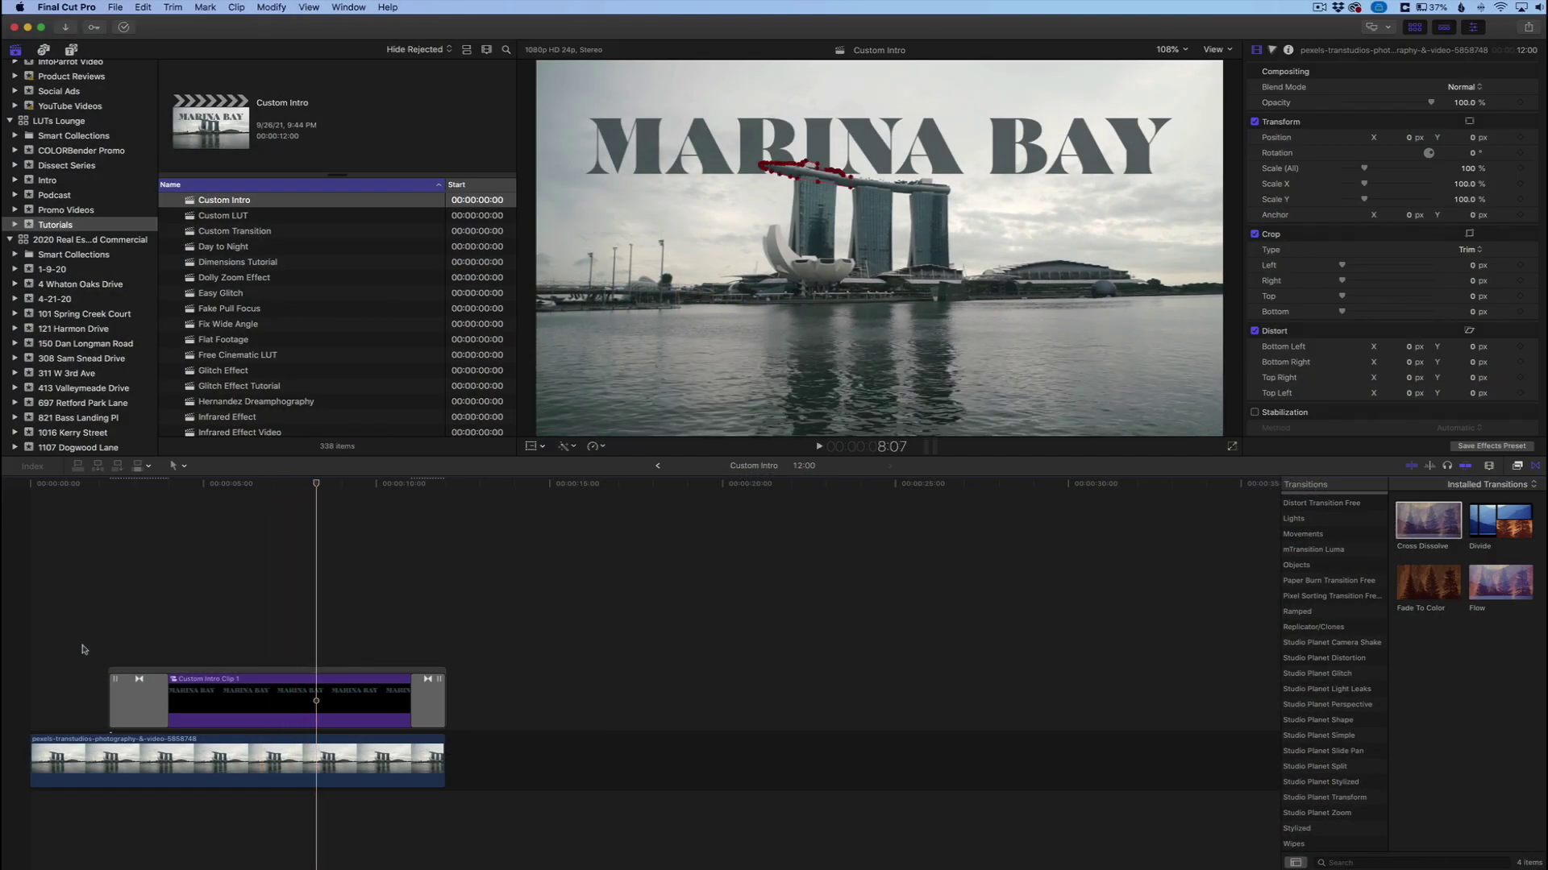